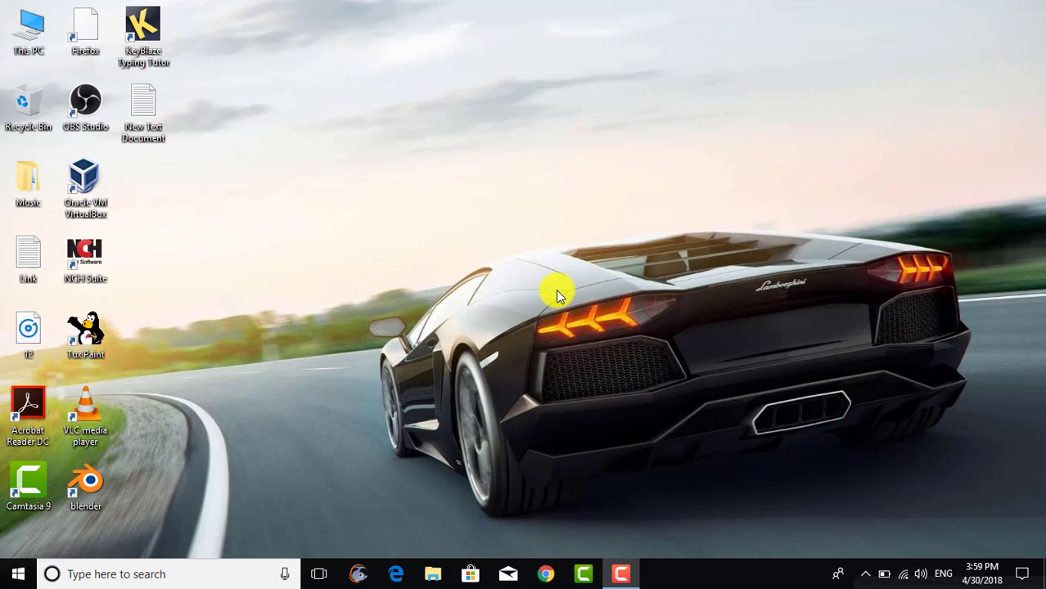
Open the intro notes file, then close Notepad without saving it
double_click(149, 131)
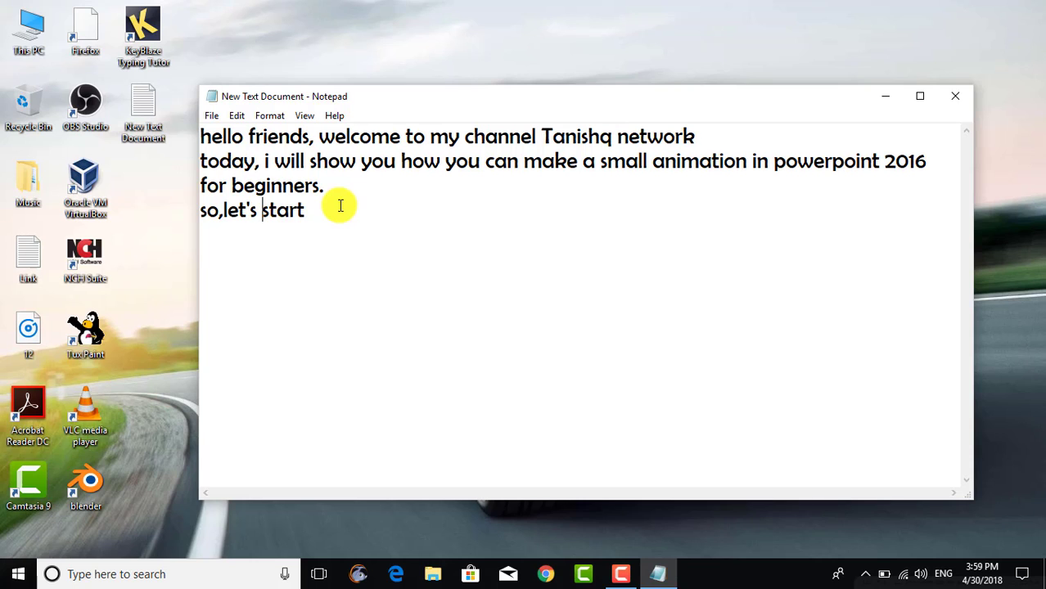
left_click(952, 99)
left_click(560, 304)
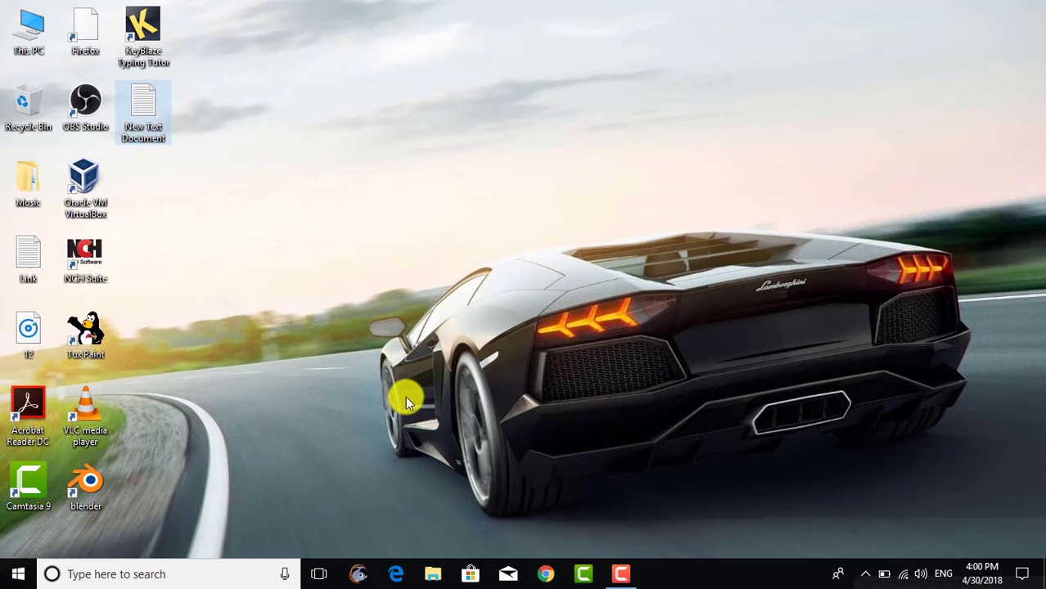
Launch PowerPoint from the Start search and create a new blank presentation
left_click(192, 572)
type("powe")
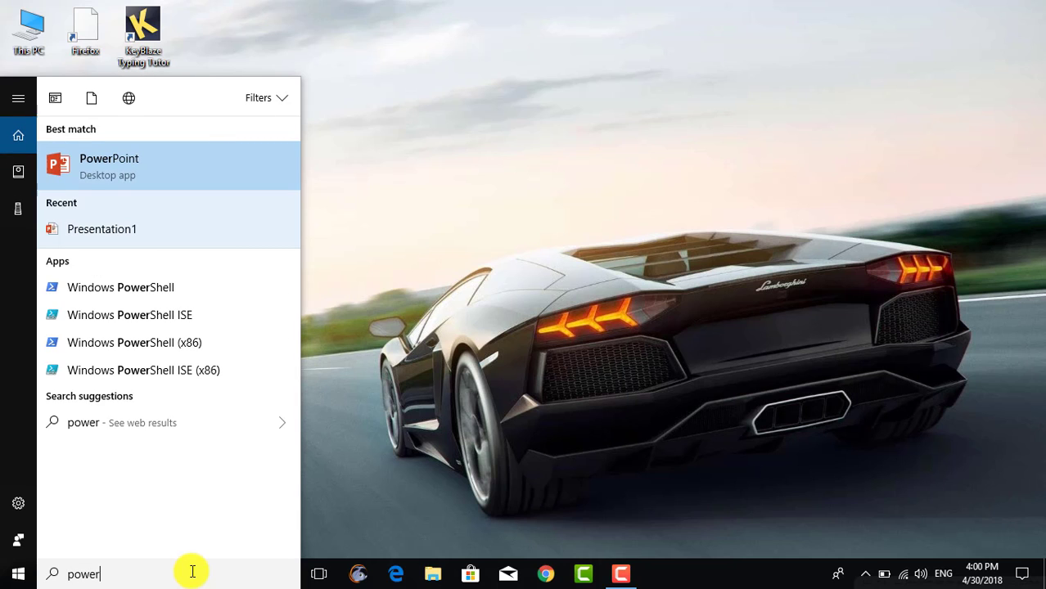
type("r")
left_click(211, 178)
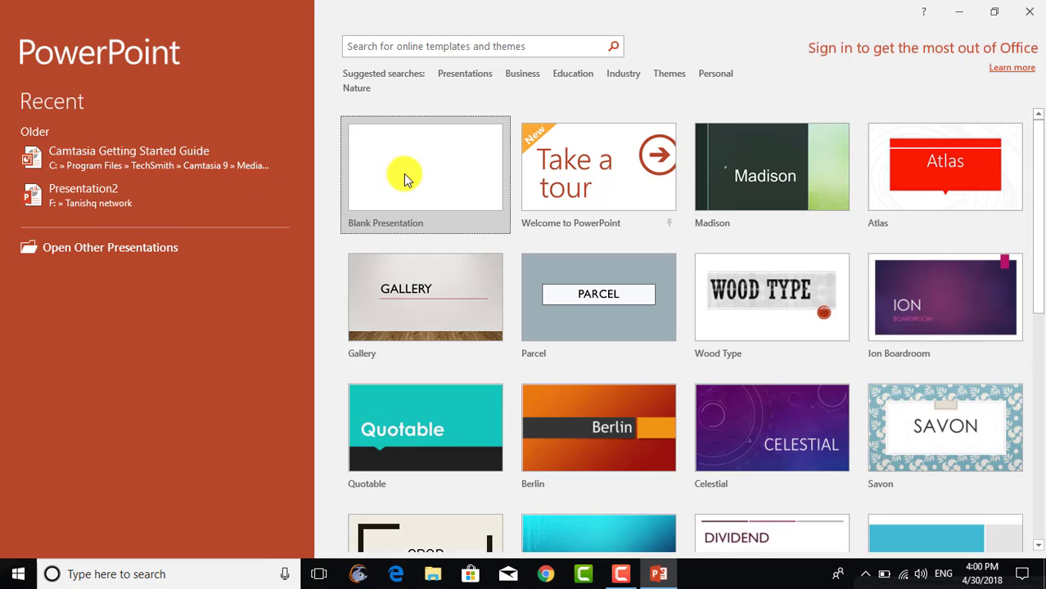
left_click(406, 178)
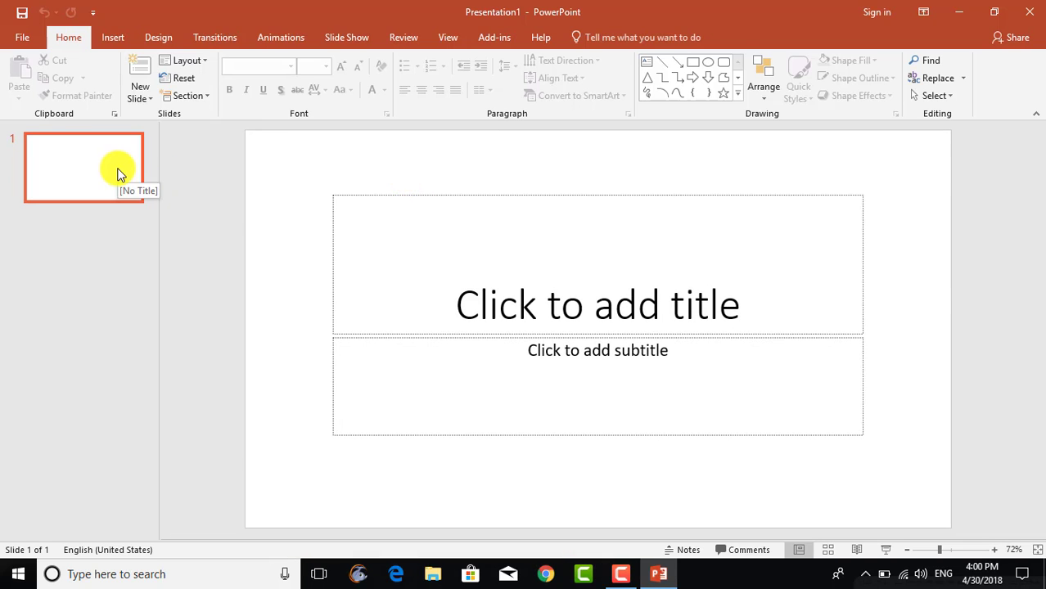
Change the first slide's layout to Blank
right_click(117, 173)
mouse_move(190, 372)
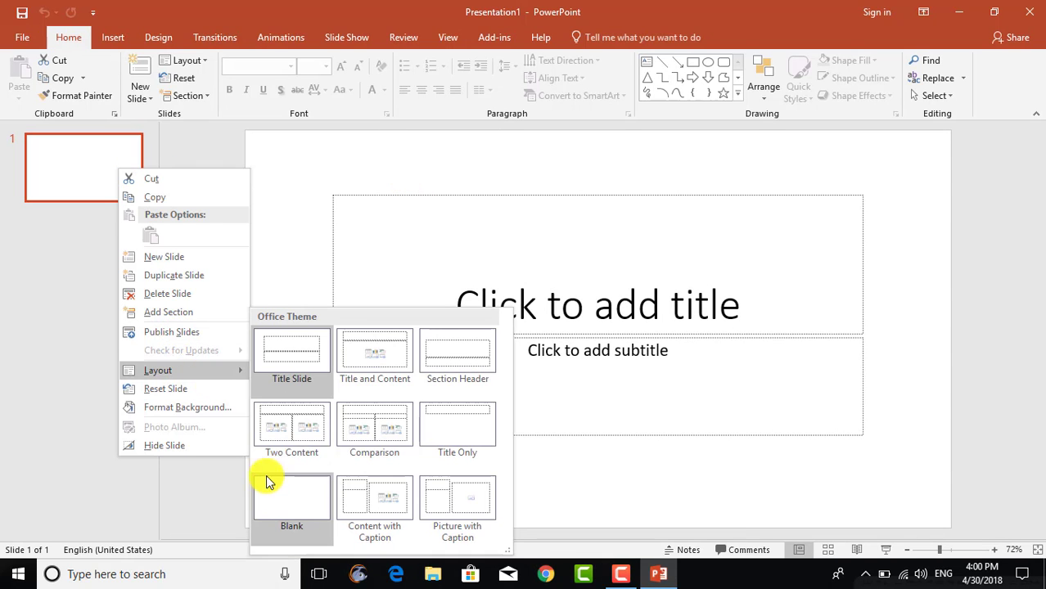
left_click(270, 491)
left_click(116, 38)
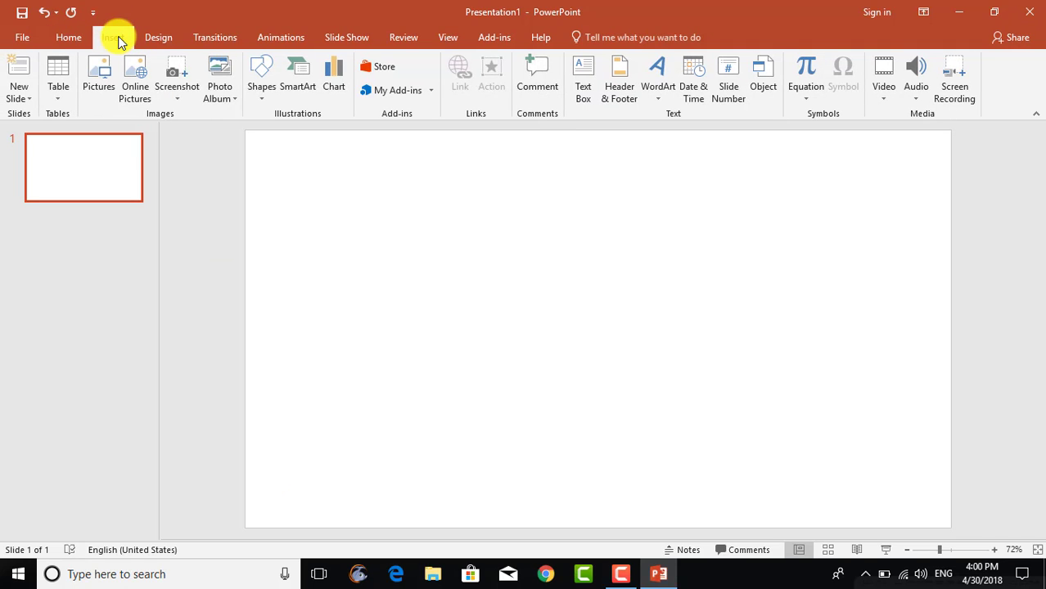
Search online pictures for 'beach png' and insert the palm-tree beach scene
left_click(139, 92)
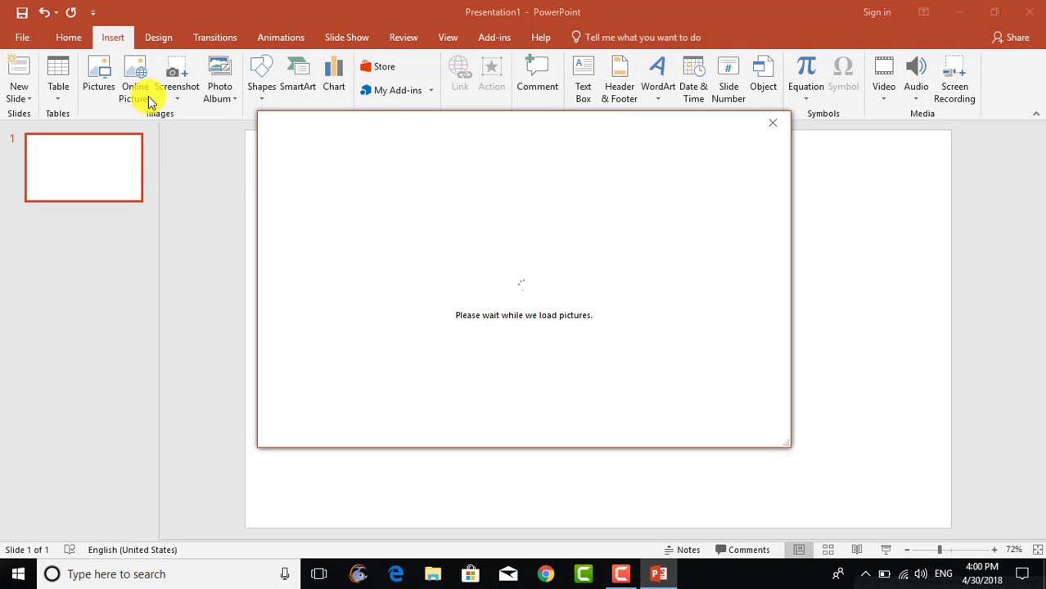
left_click(610, 198)
type("beach png")
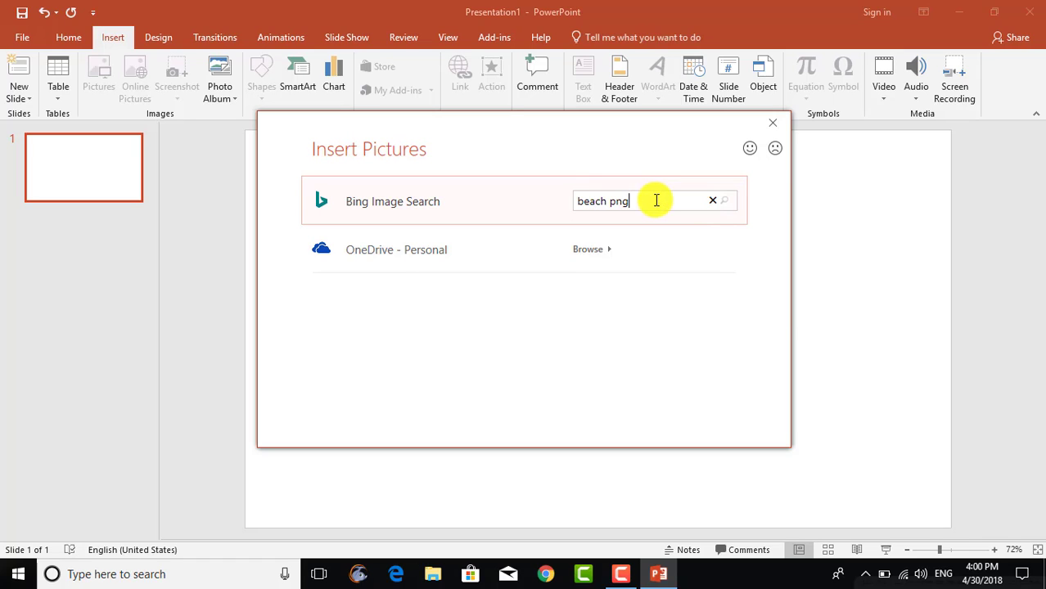
key("Return")
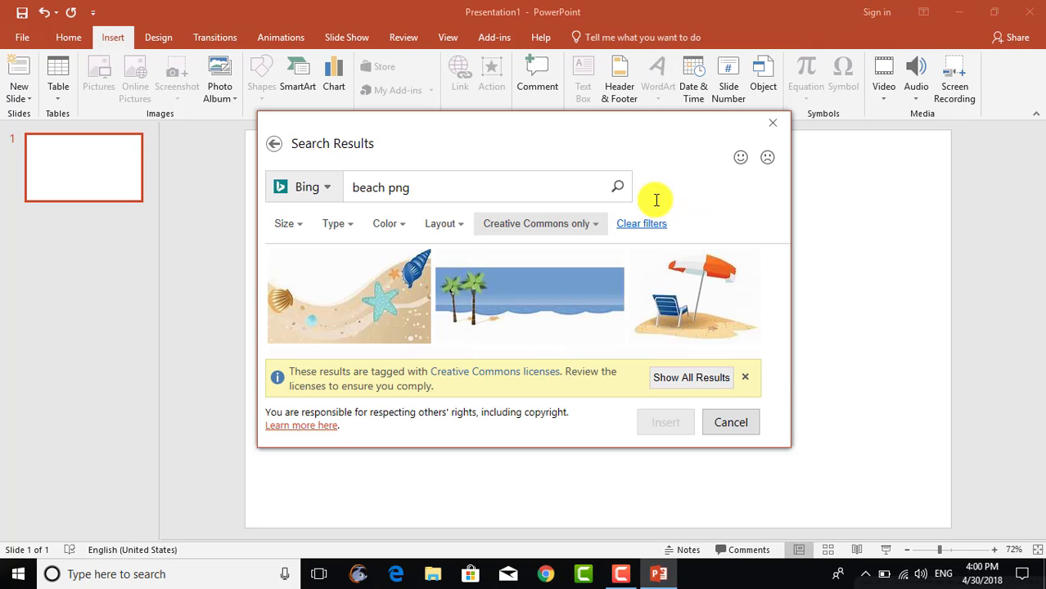
scroll(784, 386, "down", 5)
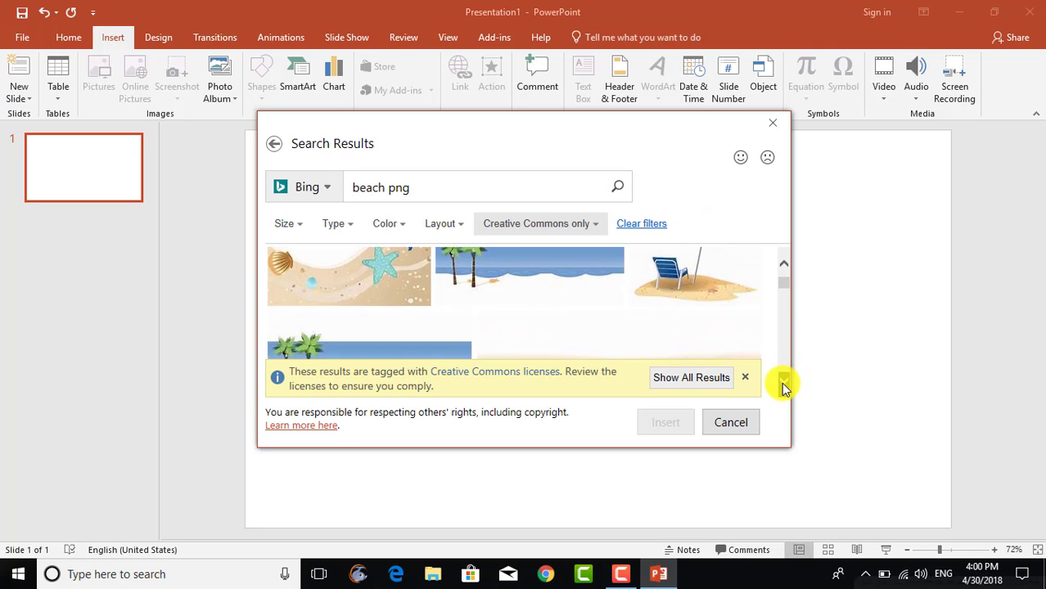
scroll(784, 386, "down", 5)
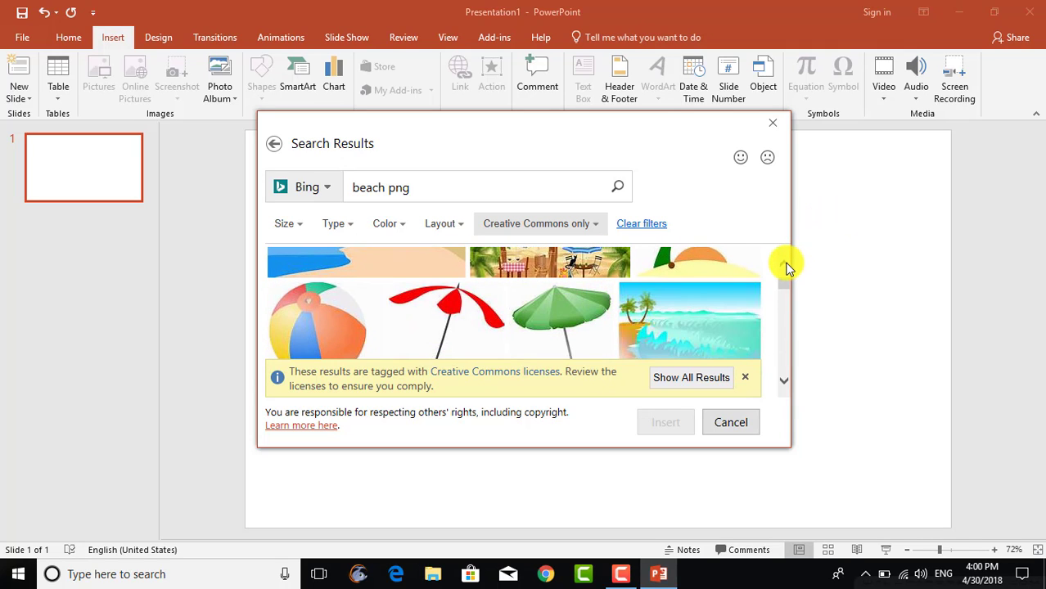
scroll(786, 266, "up", 2)
left_click(373, 316)
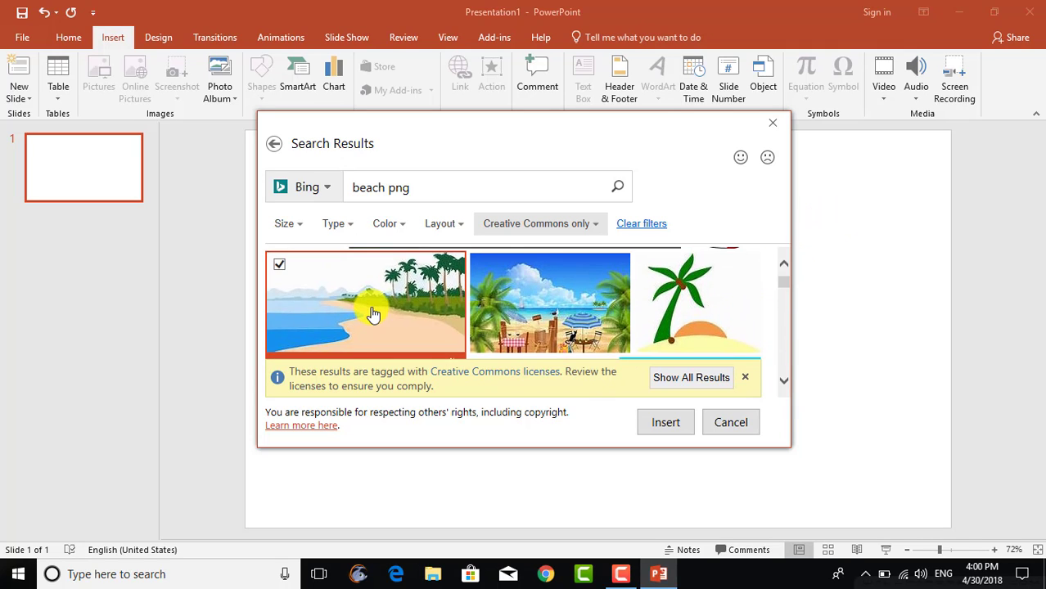
left_click(669, 424)
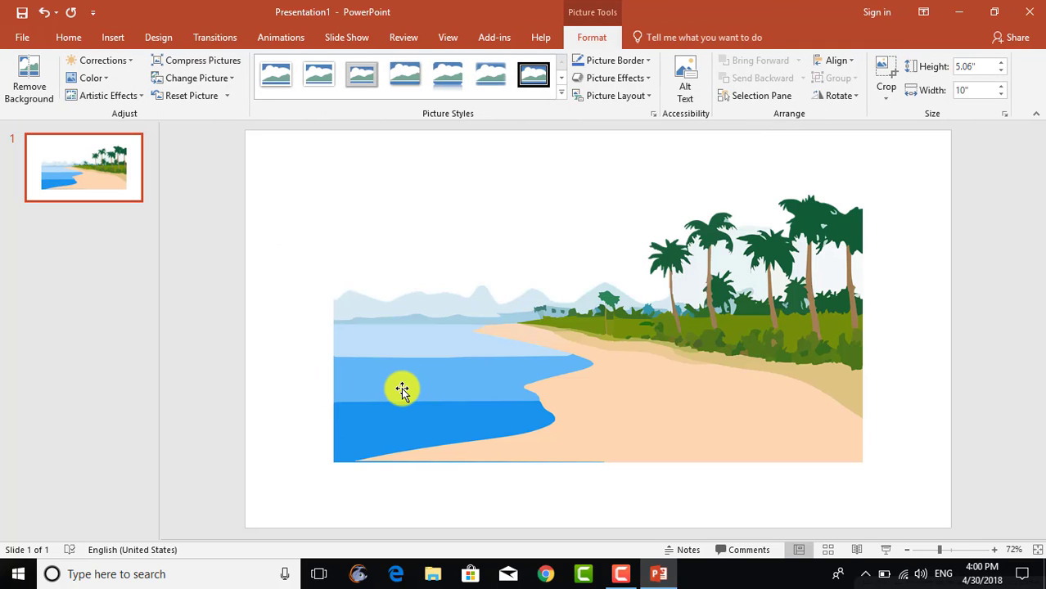
Stretch the beach picture's left, top, right and bottom edges out to the slide borders
left_click_drag(333, 327, 245, 327)
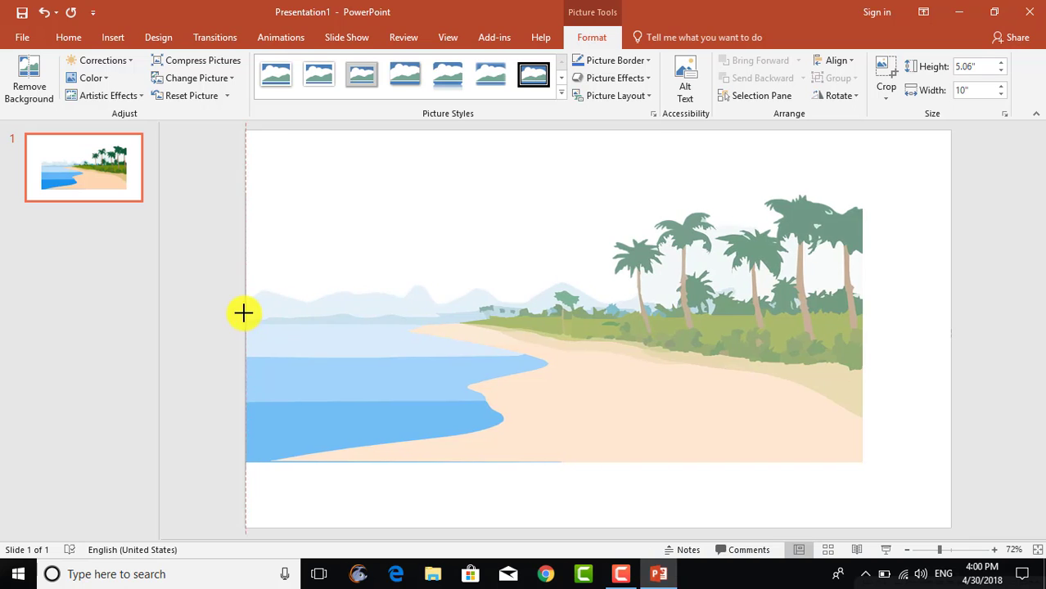
left_click_drag(554, 195, 554, 133)
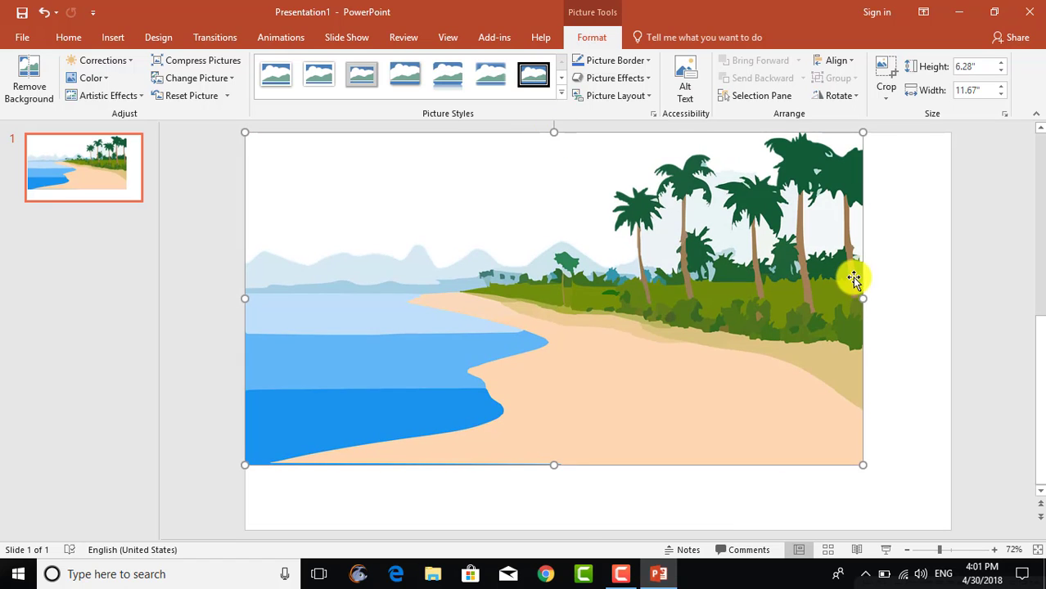
left_click_drag(863, 300, 951, 300)
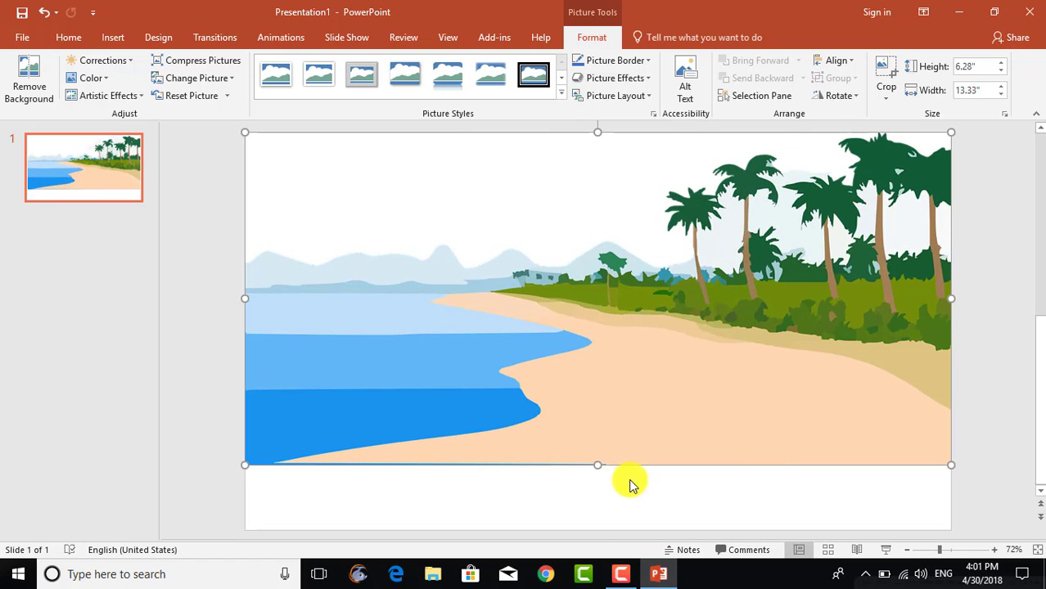
left_click_drag(599, 467, 598, 528)
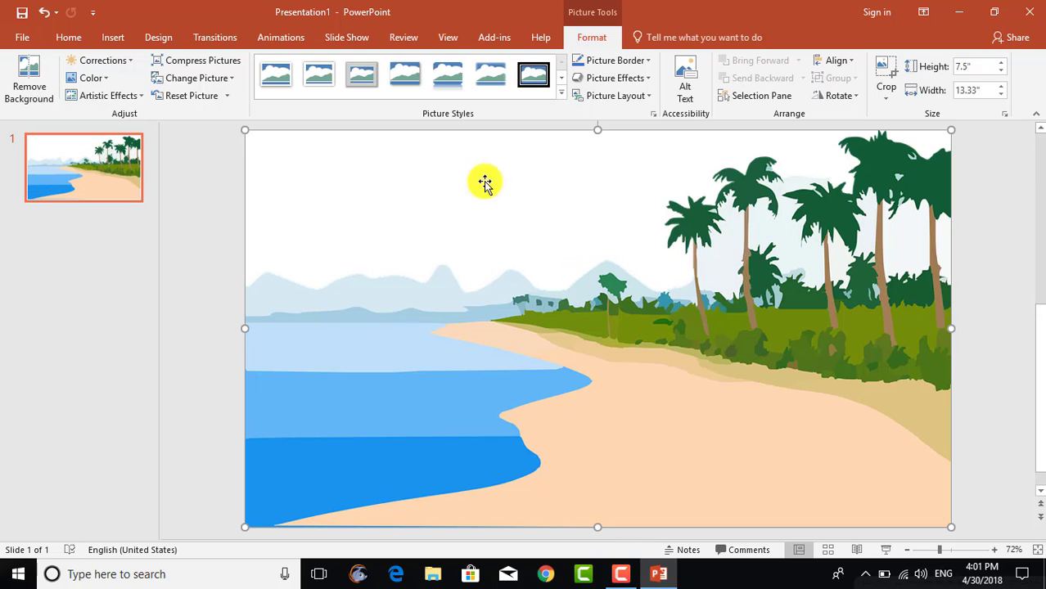
Run an online picture search for 'boat png'
left_click(116, 33)
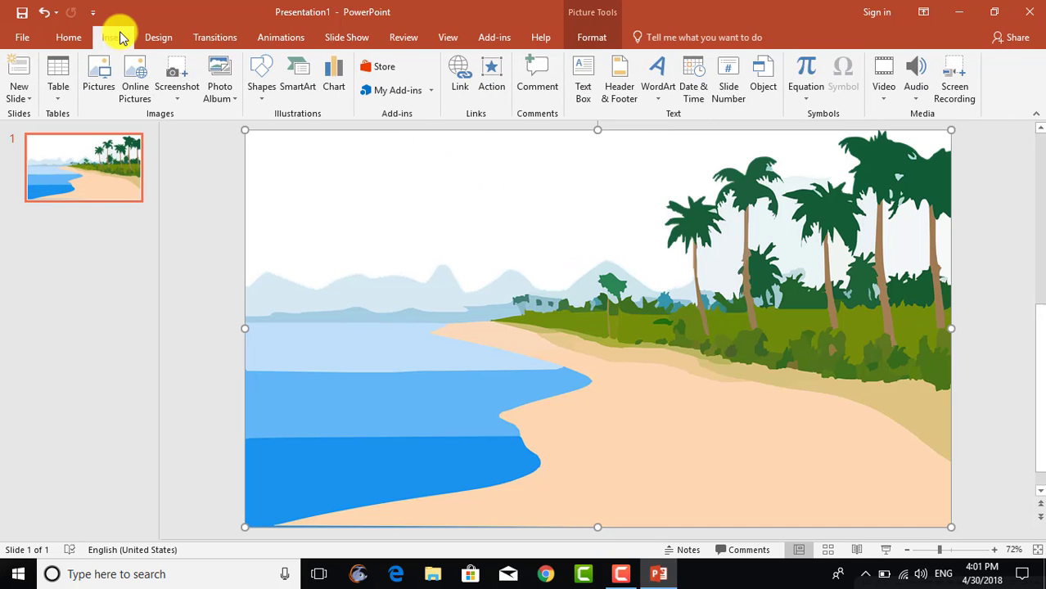
left_click(133, 90)
type("boat png")
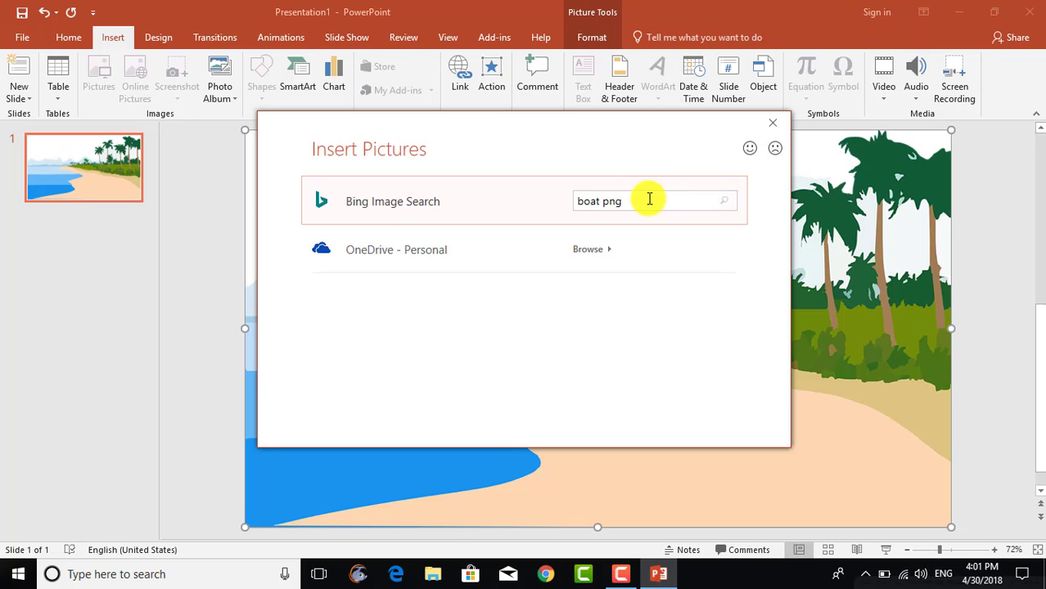
key("Return")
left_click(786, 383)
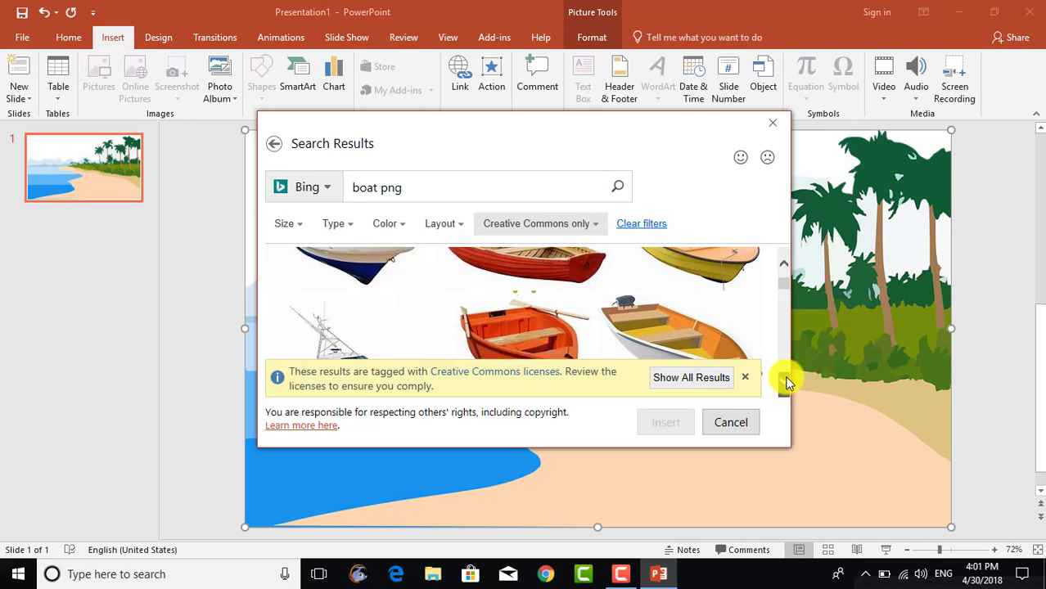
left_click_drag(786, 383, 786, 377)
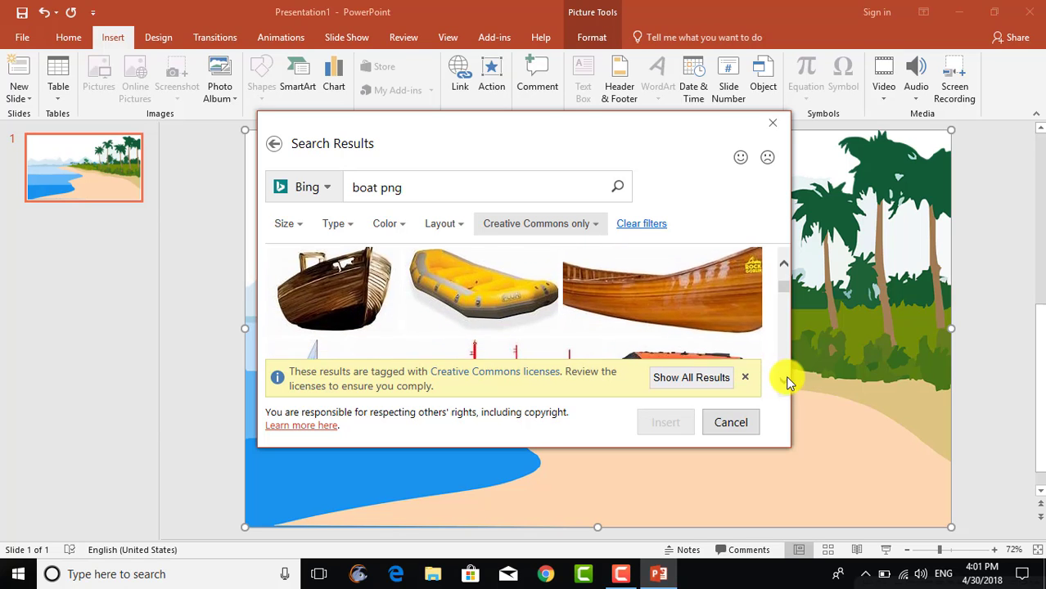
left_click_drag(785, 378, 785, 377)
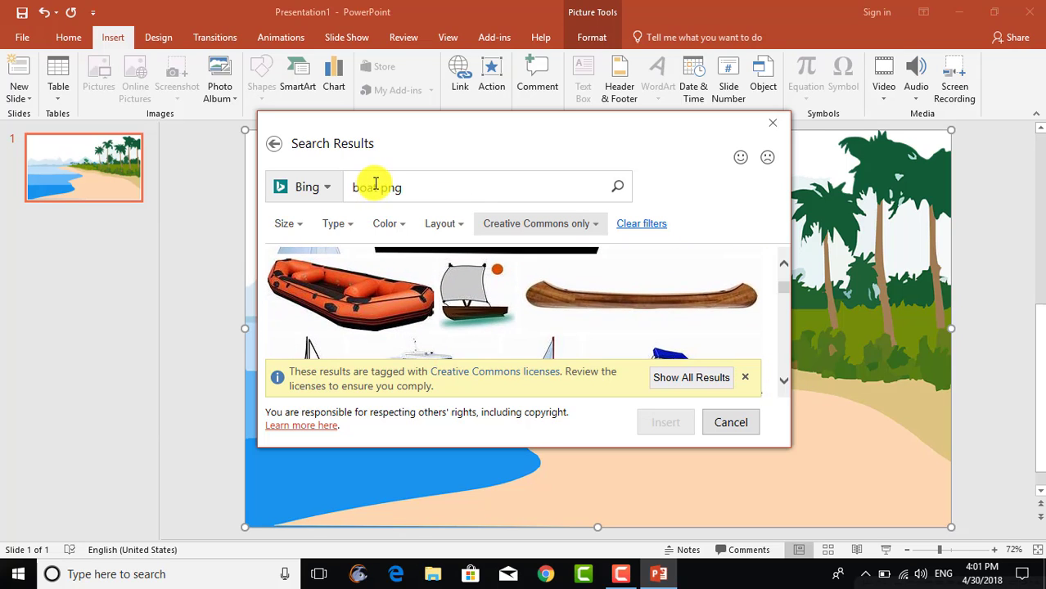
Refine the search to 'boat animatiion png' and insert the brown wooden boat
left_click(375, 183)
type("iion")
key("Return")
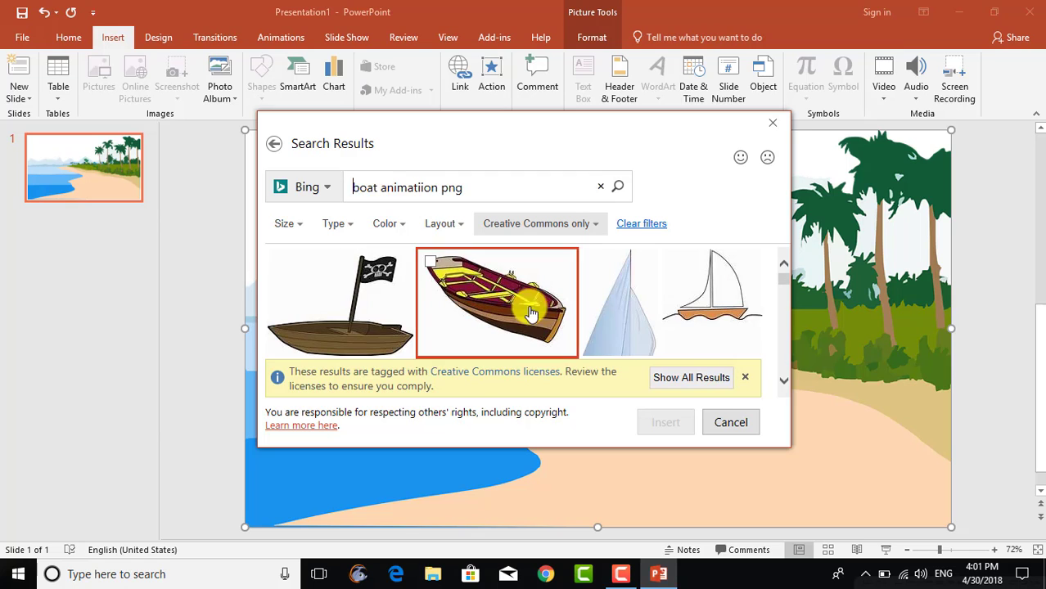
left_click_drag(786, 378, 785, 376)
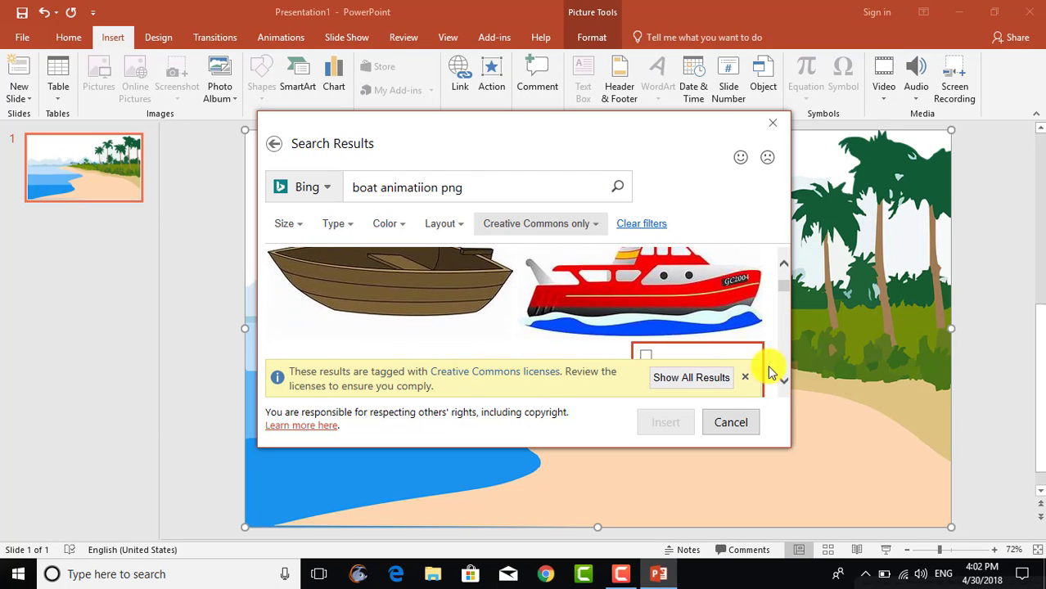
left_click(473, 304)
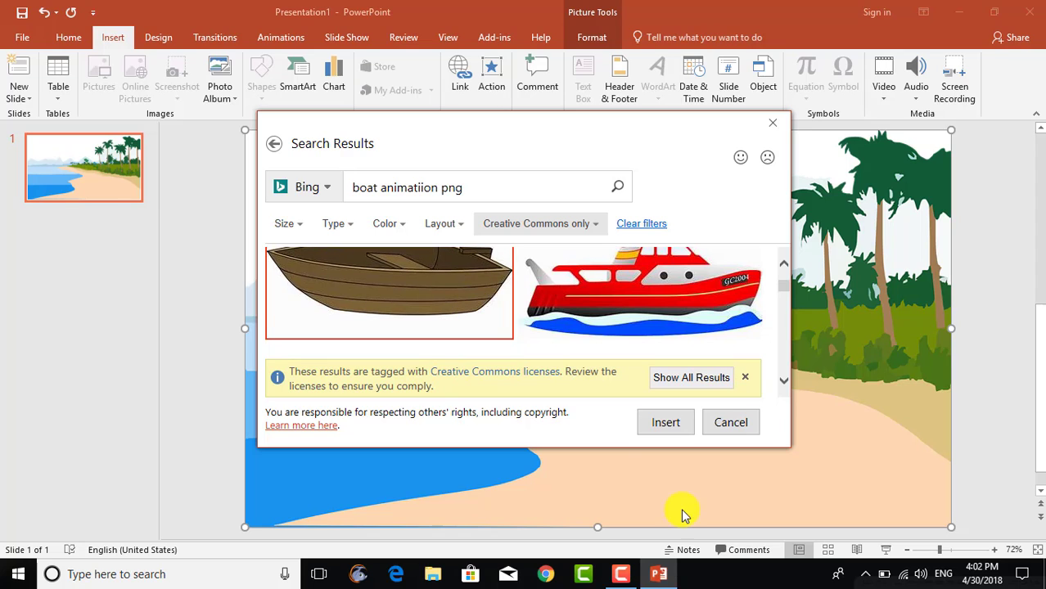
left_click(665, 424)
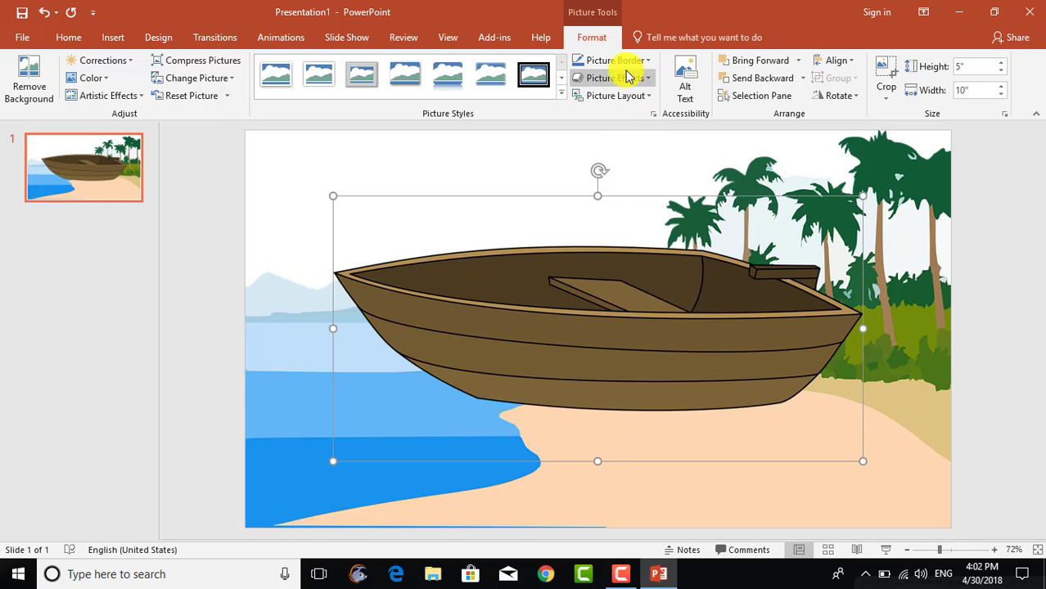
left_click(847, 98)
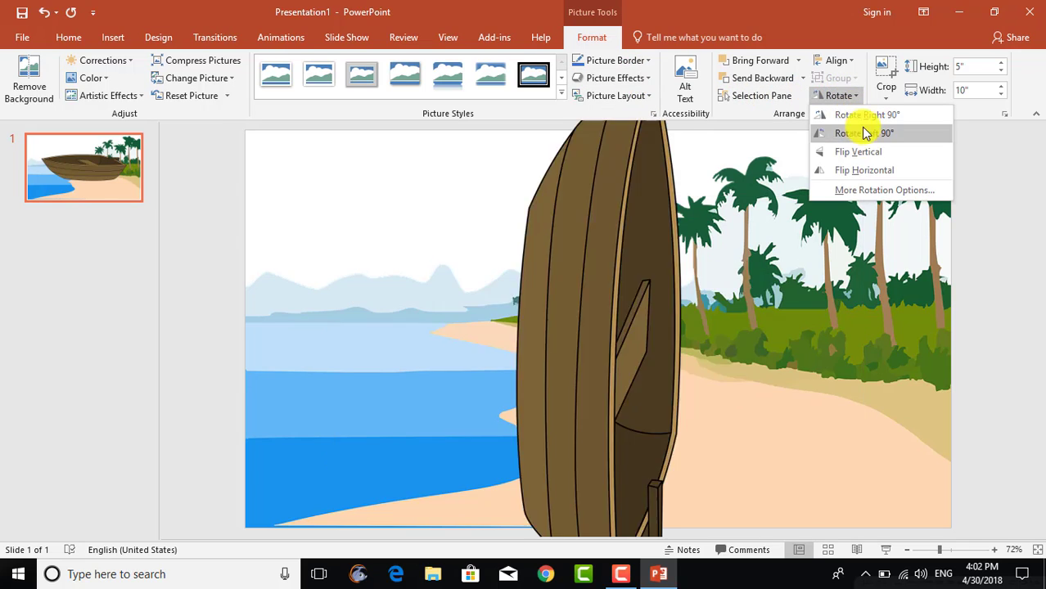
left_click(871, 170)
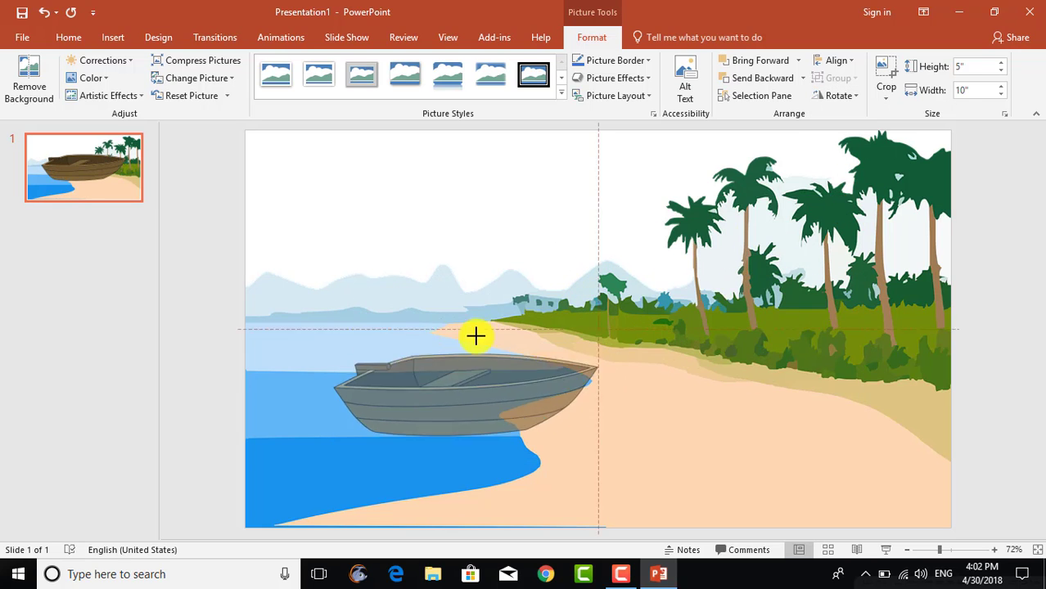
mouse_move(865, 200)
left_mouse_down()
mouse_move(424, 369)
mouse_move(339, 373)
left_mouse_up()
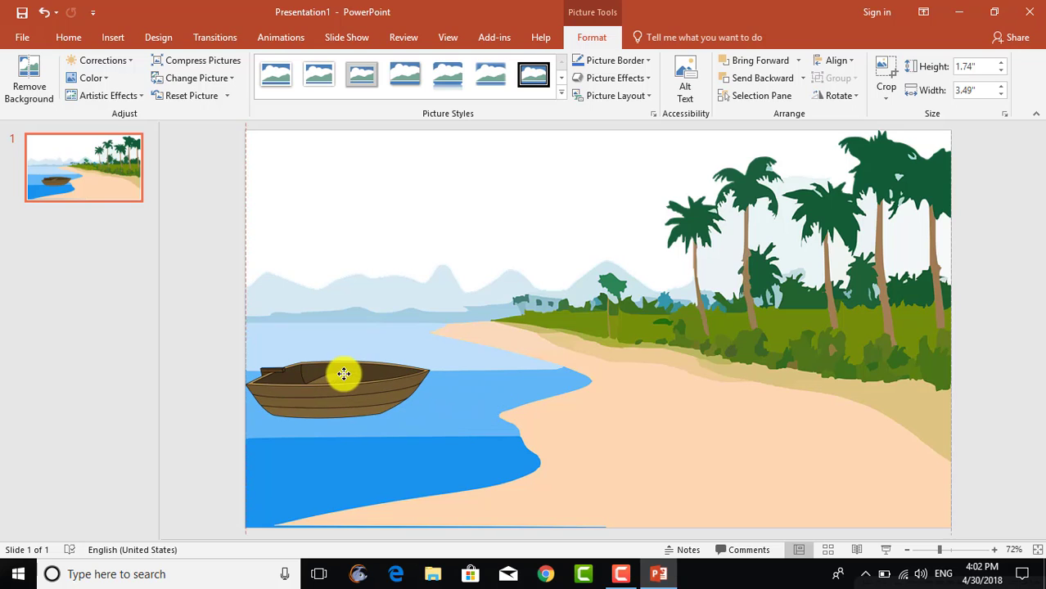
Search Bing for 'crab aniamtion png' and insert the third, red cartoon crab
left_click(113, 35)
left_click(144, 96)
type("crab animation png")
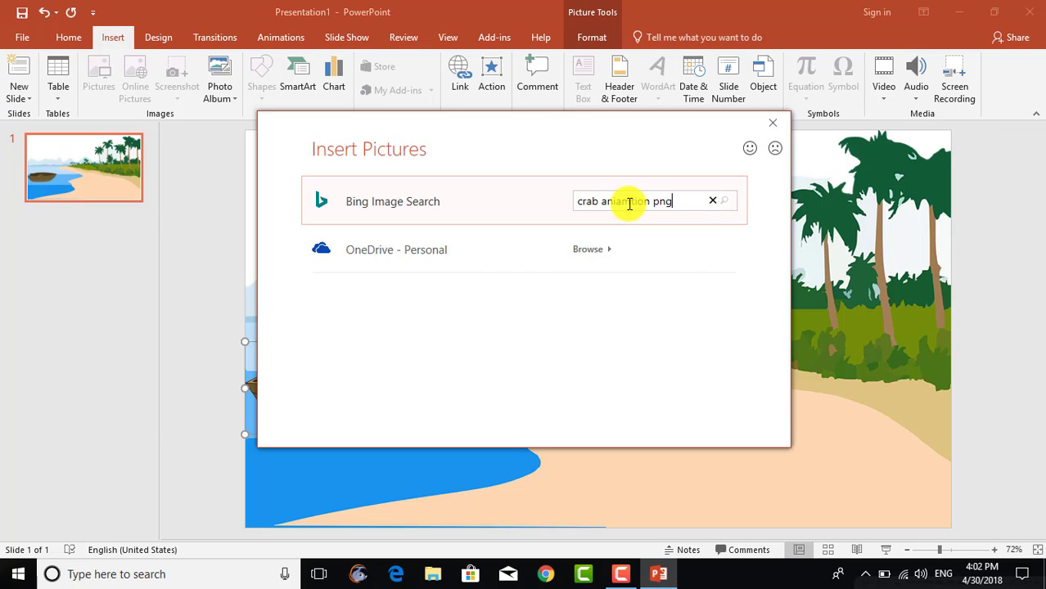
key("Return")
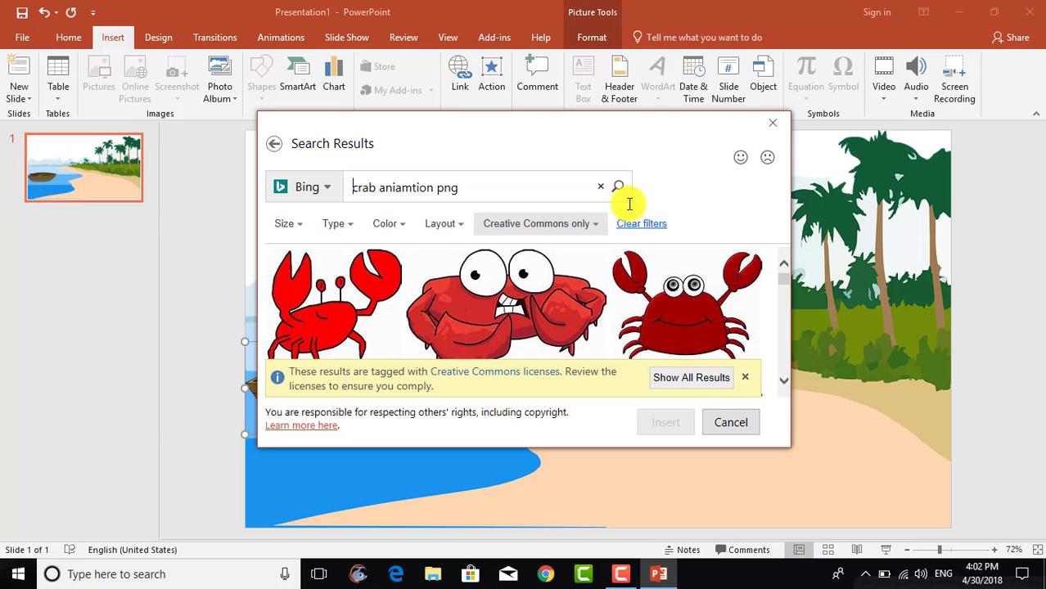
left_click(679, 319)
left_click(663, 426)
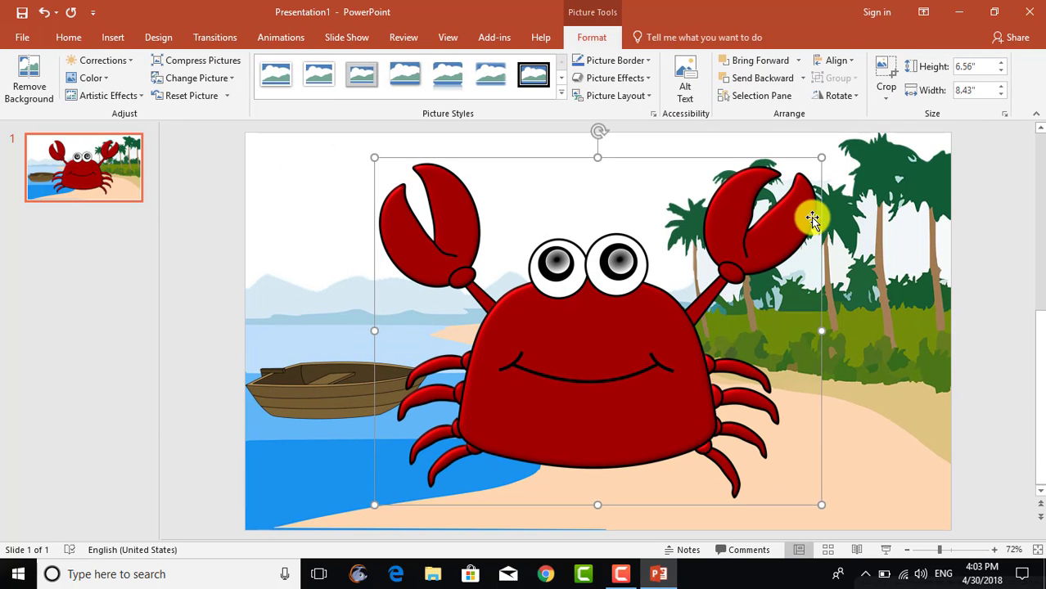
Shrink the crab, duplicate it, and position and resize the crabs around the sand
mouse_move(825, 161)
left_mouse_down()
mouse_move(428, 507)
mouse_move(684, 424)
mouse_move(698, 440)
left_mouse_up()
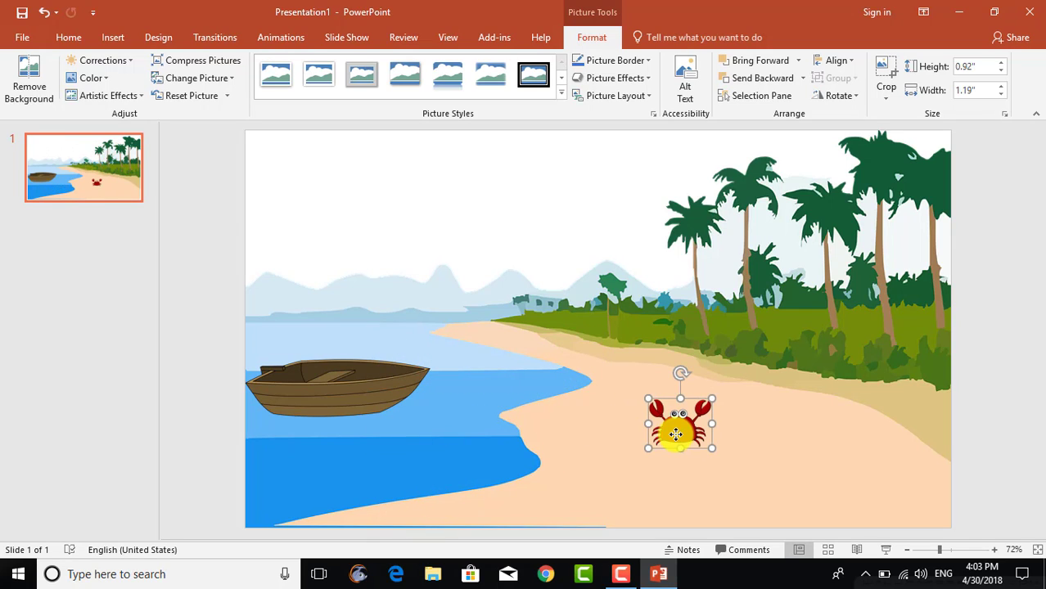
key("ctrl+d")
key("ctrl+d")
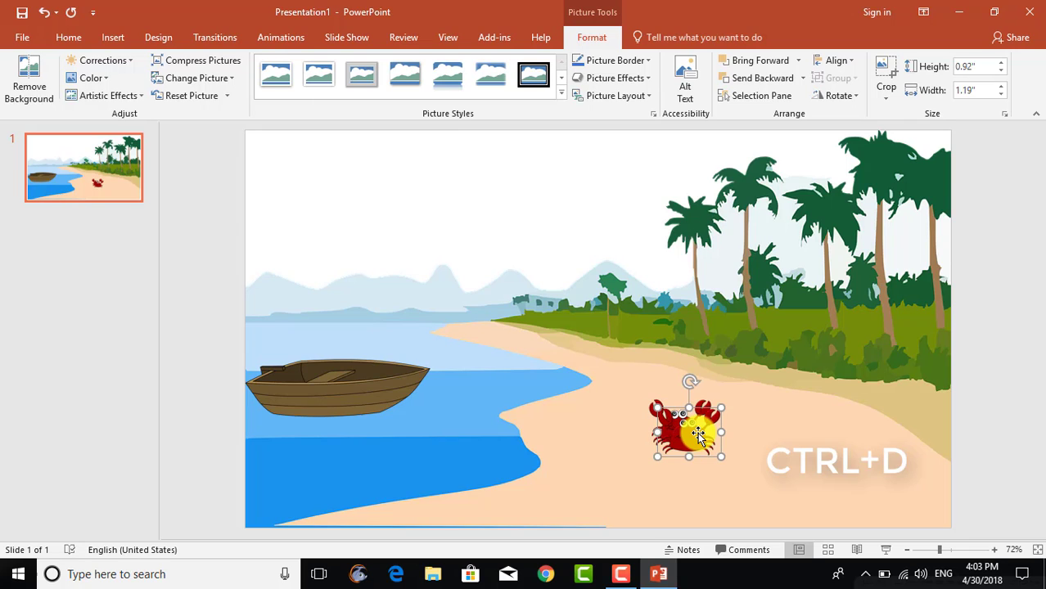
mouse_move(698, 440)
left_mouse_down()
mouse_move(821, 401)
mouse_move(792, 416)
left_mouse_up()
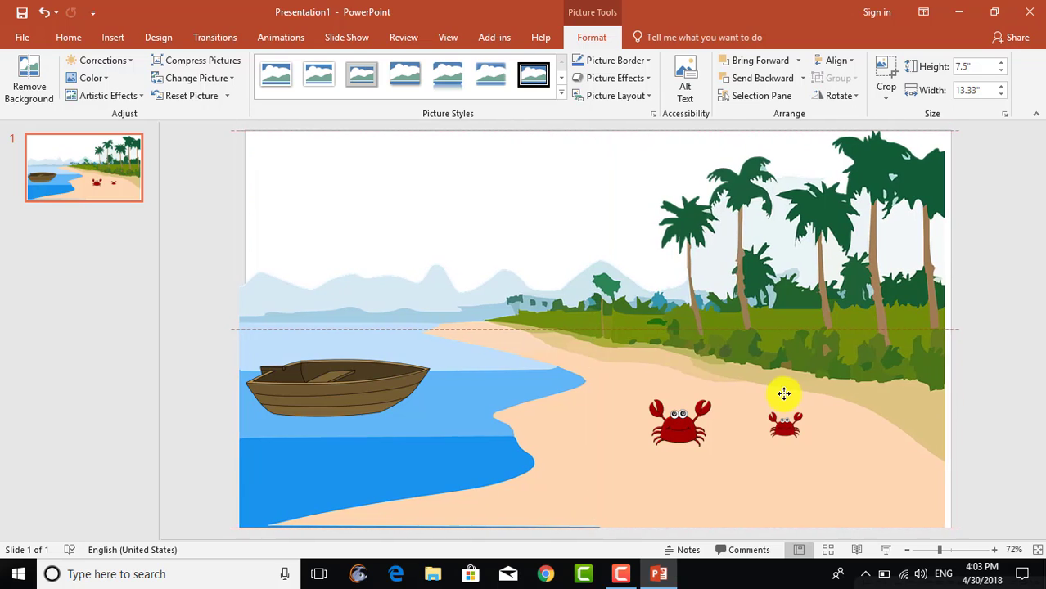
left_click(792, 416)
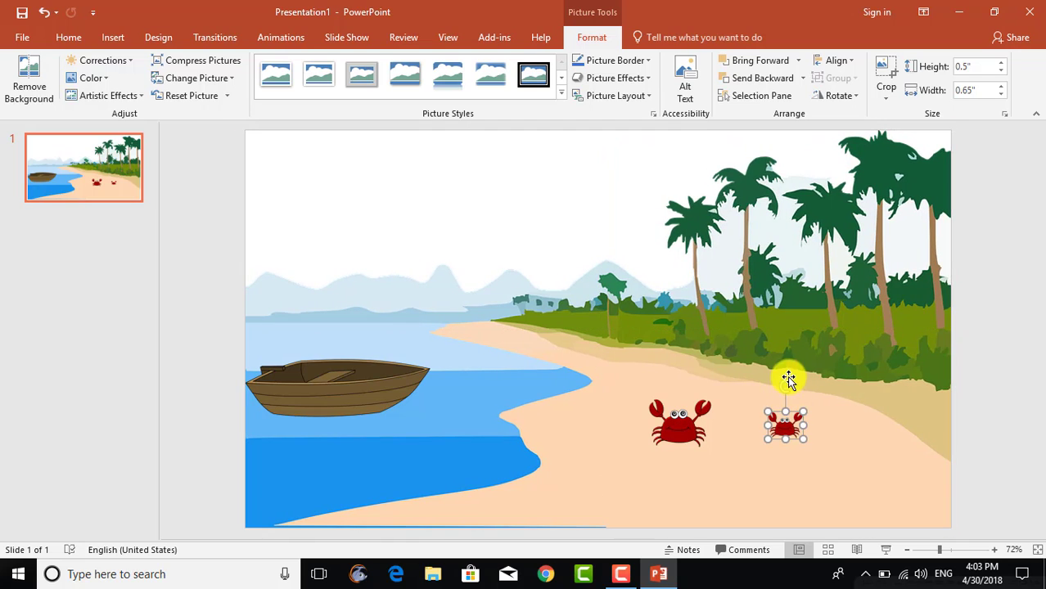
left_click_drag(784, 421, 606, 358)
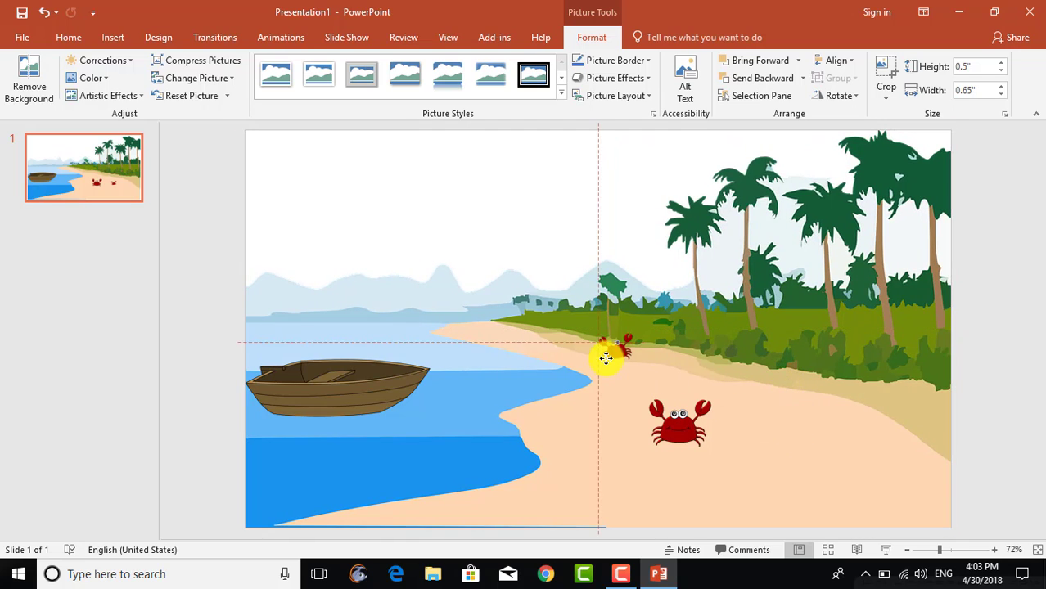
left_click_drag(695, 429, 861, 488)
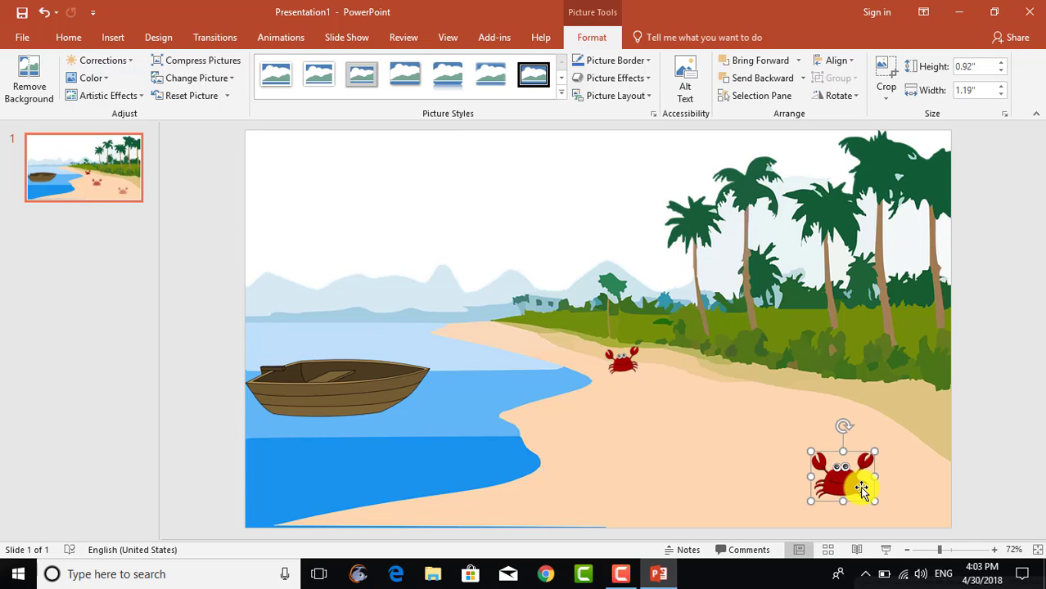
left_click_drag(876, 454, 844, 475)
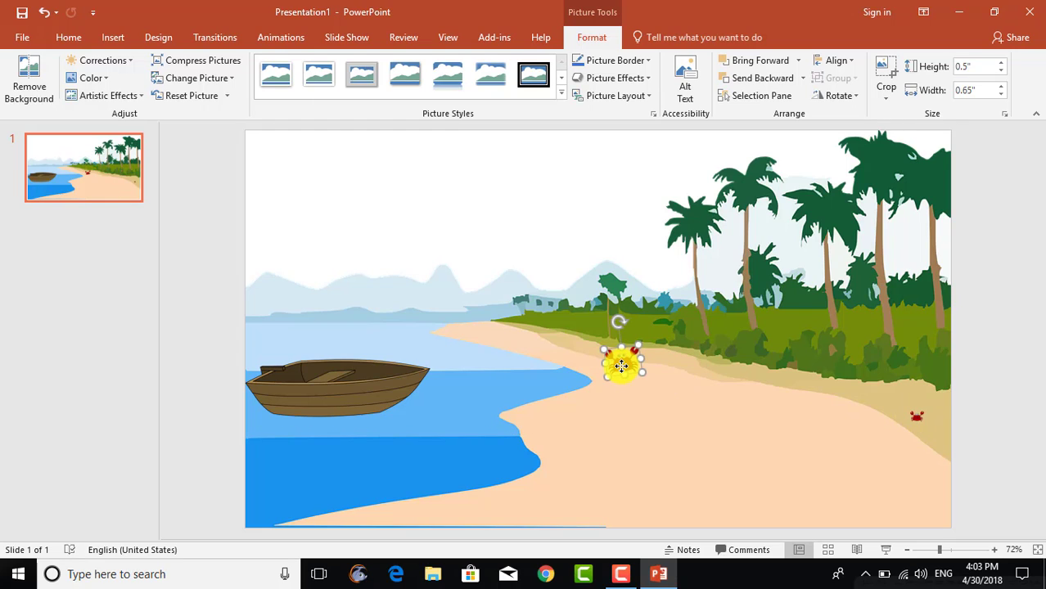
mouse_move(621, 366)
left_mouse_down()
mouse_move(728, 447)
mouse_move(787, 469)
mouse_move(813, 434)
left_mouse_up()
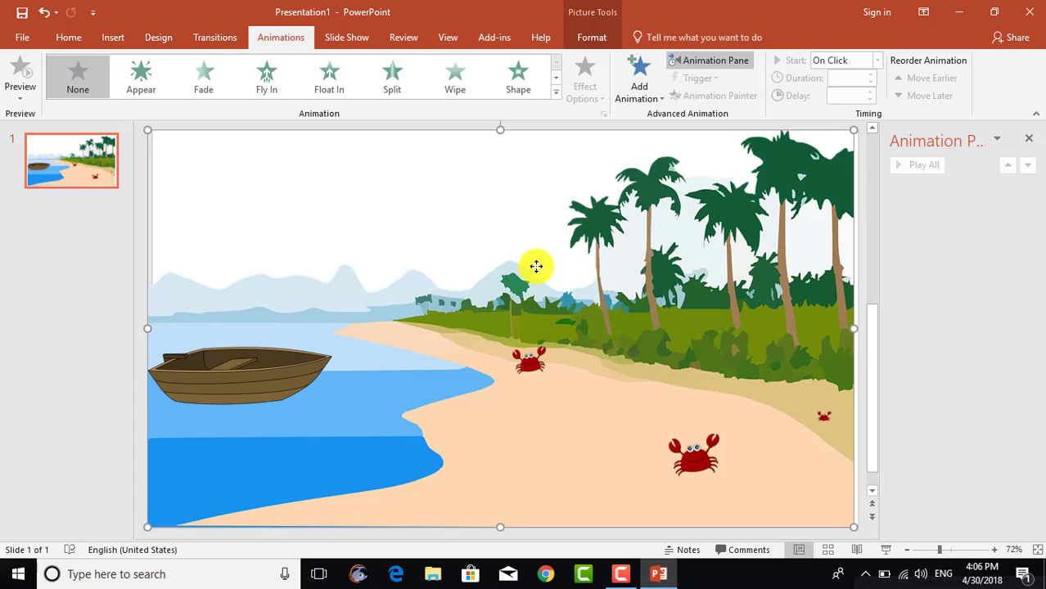
Realign the background, shift the boat left, and give it a Right motion path
left_click_drag(536, 266, 541, 266)
left_click_drag(241, 342, 236, 341)
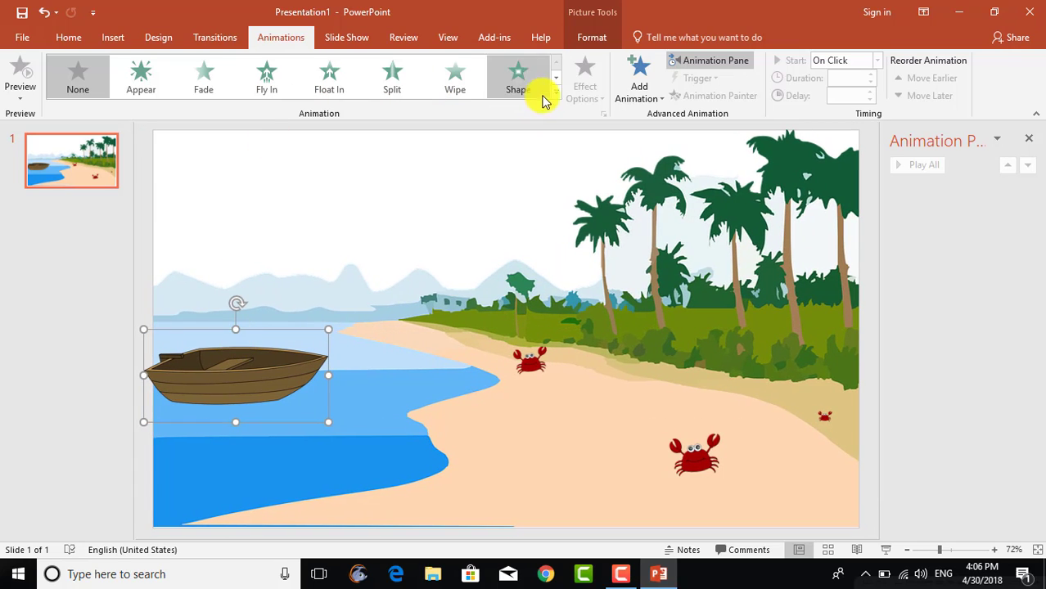
left_click(556, 95)
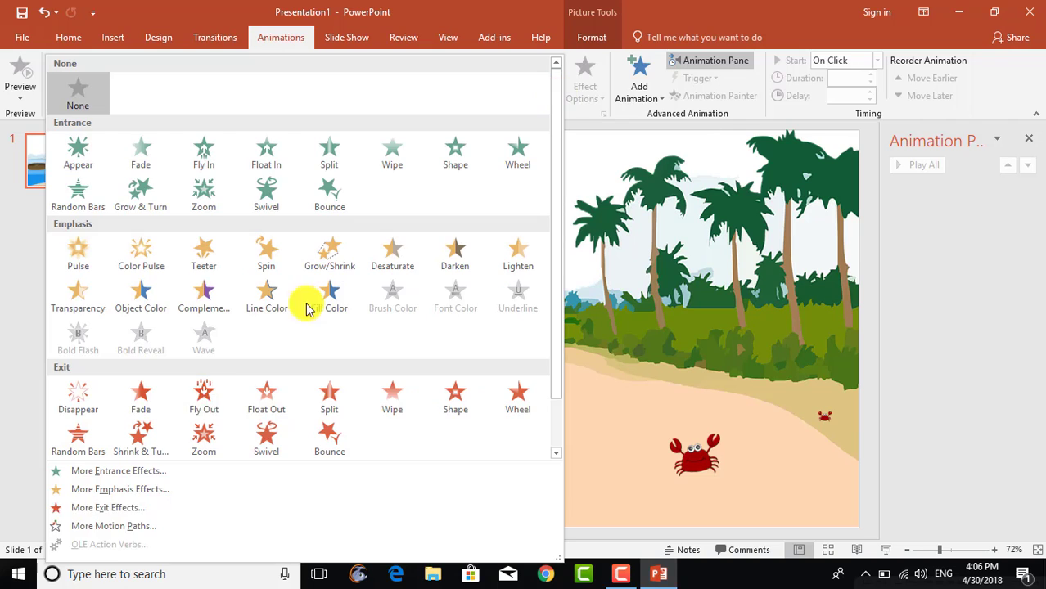
left_click(172, 523)
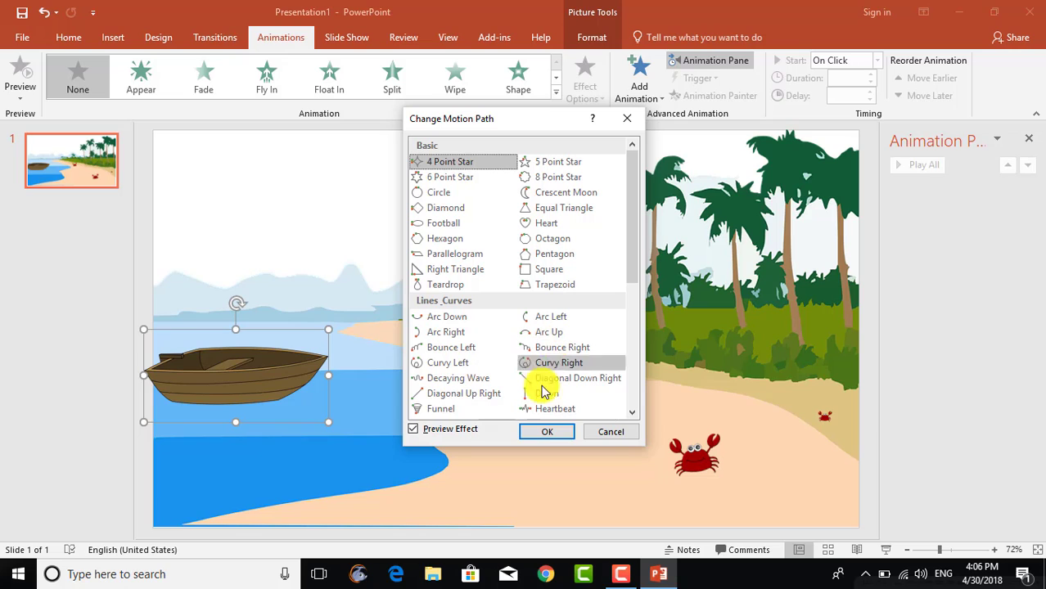
left_click(632, 412)
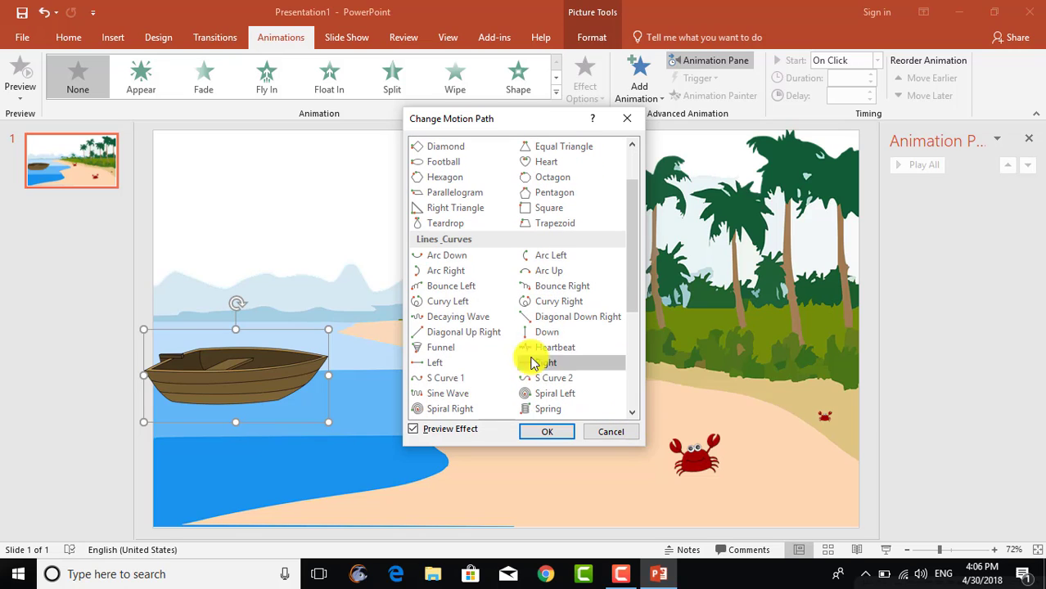
left_click(540, 362)
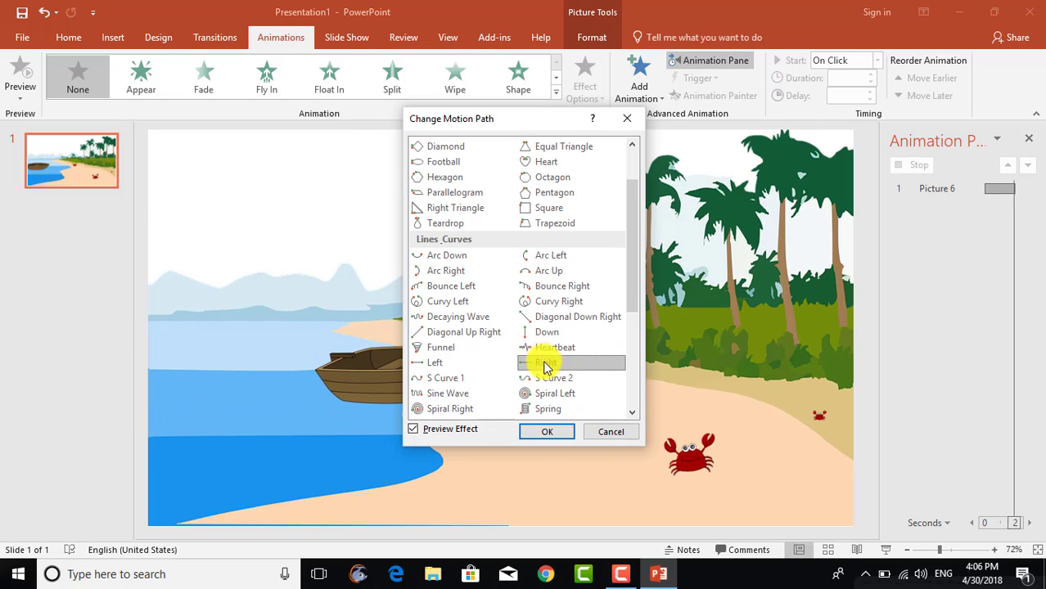
left_click(544, 433)
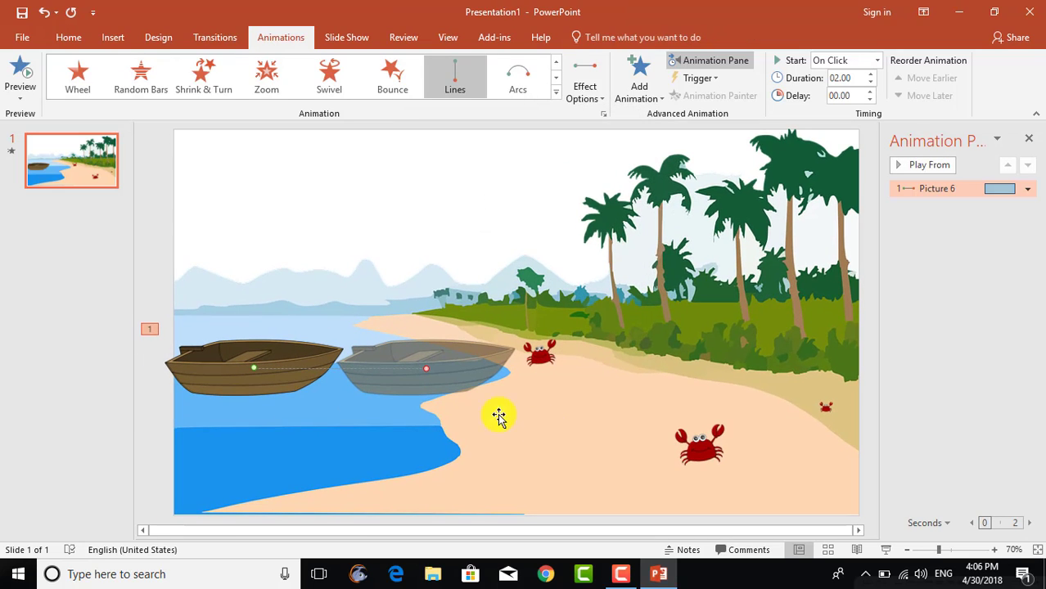
Preview the boat's animation and set it to start With Previous
left_click(310, 380)
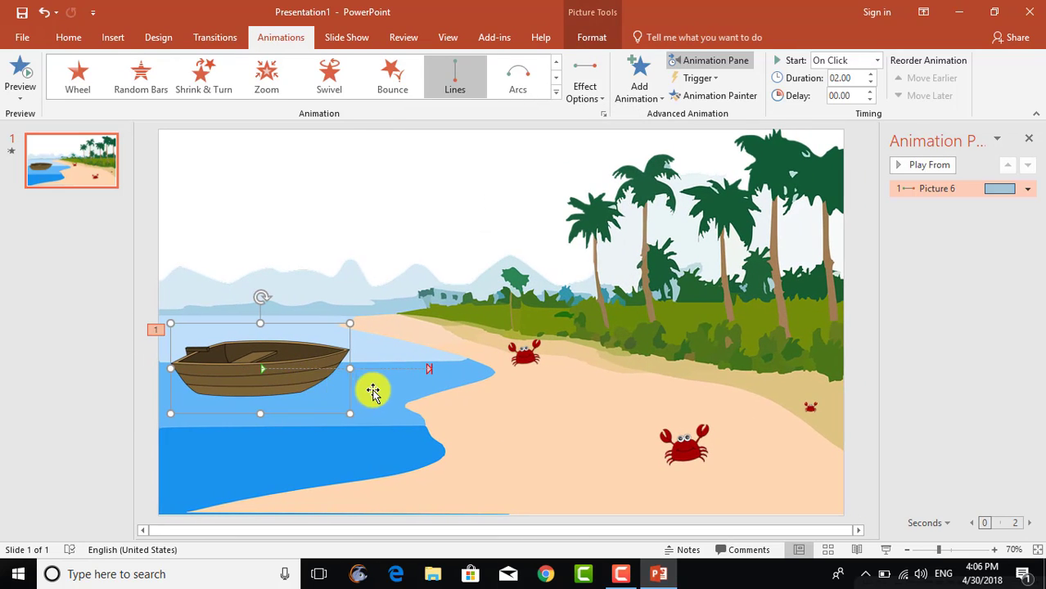
left_click(922, 165)
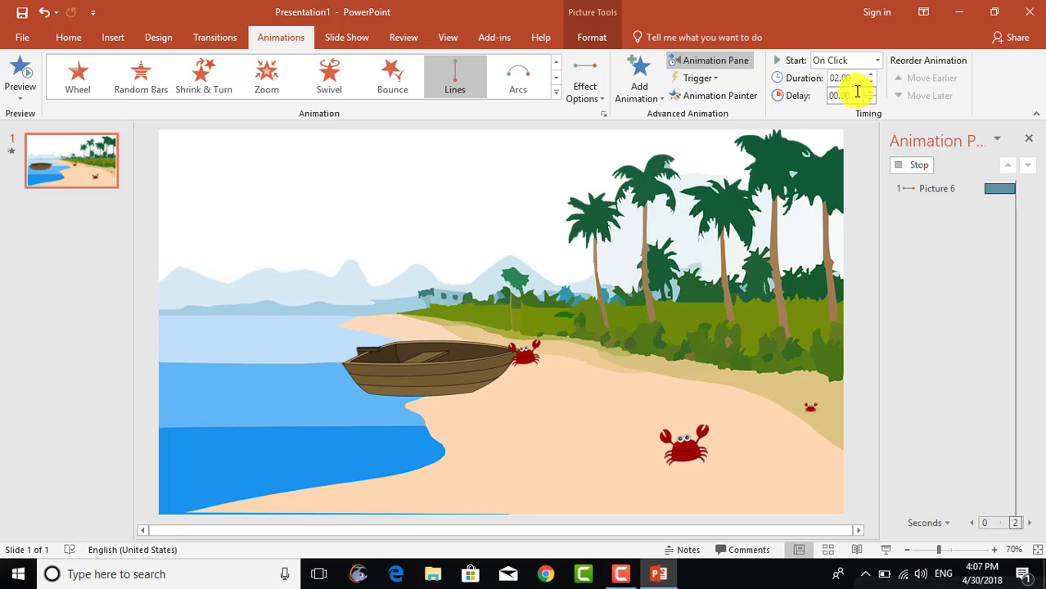
left_click(874, 62)
left_click(851, 91)
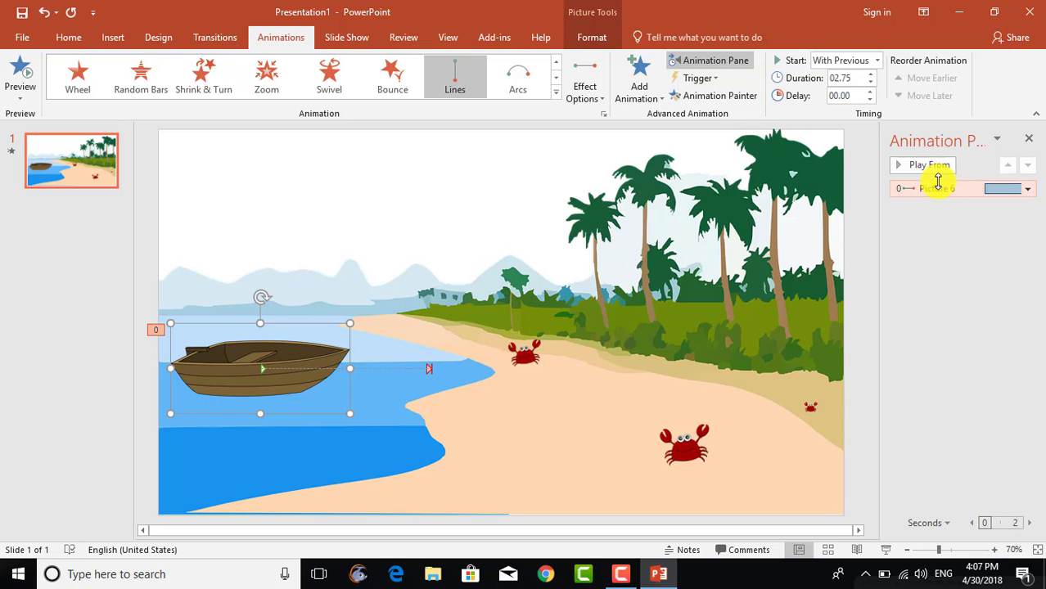
left_click(383, 317)
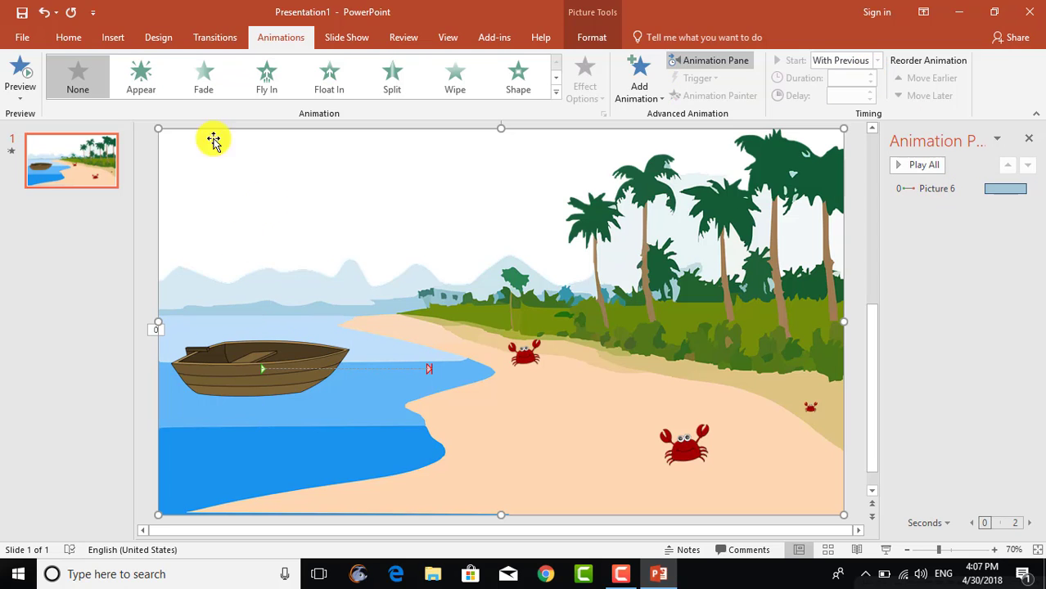
Search online pictures for 'ship aniamtion png' and insert the brown pirate ship
left_click(119, 39)
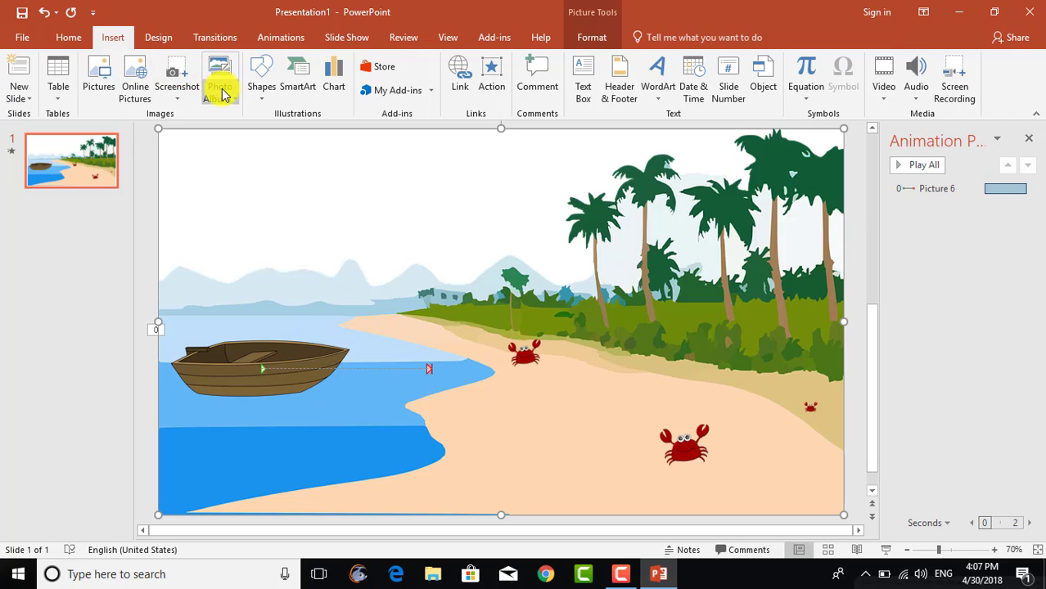
left_click(137, 78)
type("ship png")
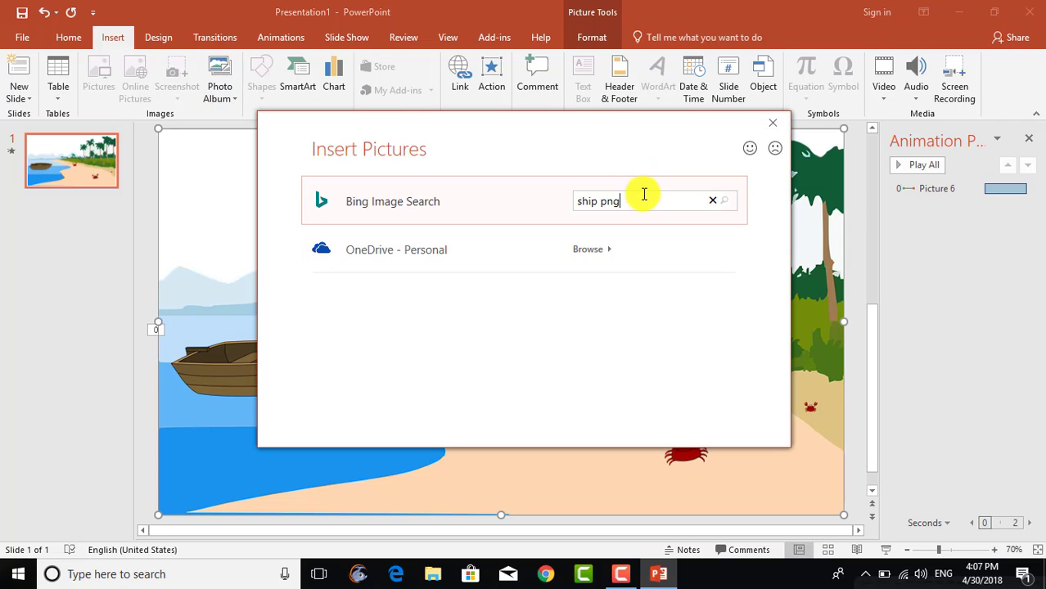
key("Return")
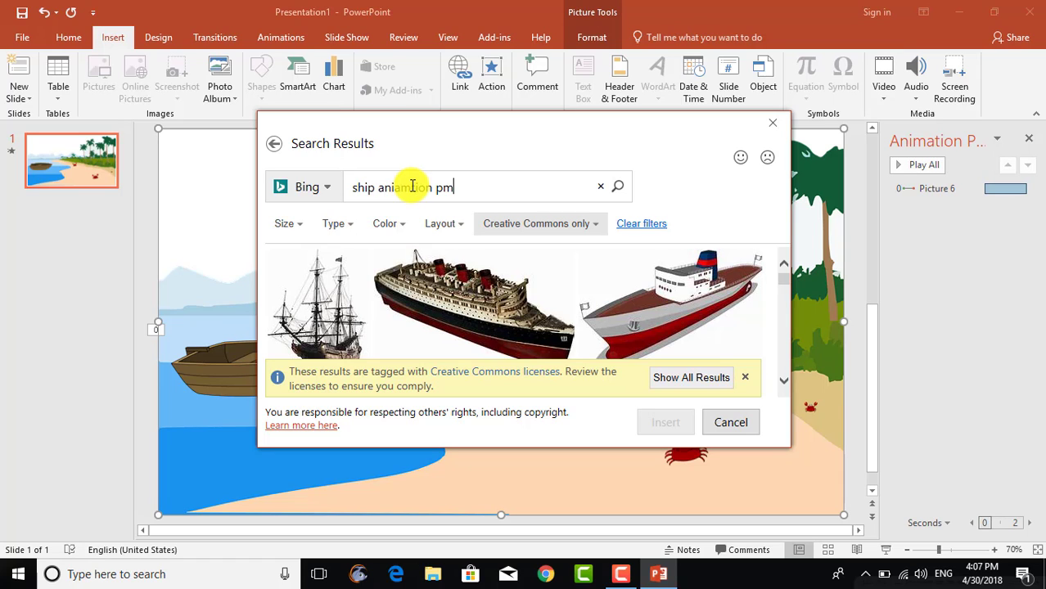
key("Return")
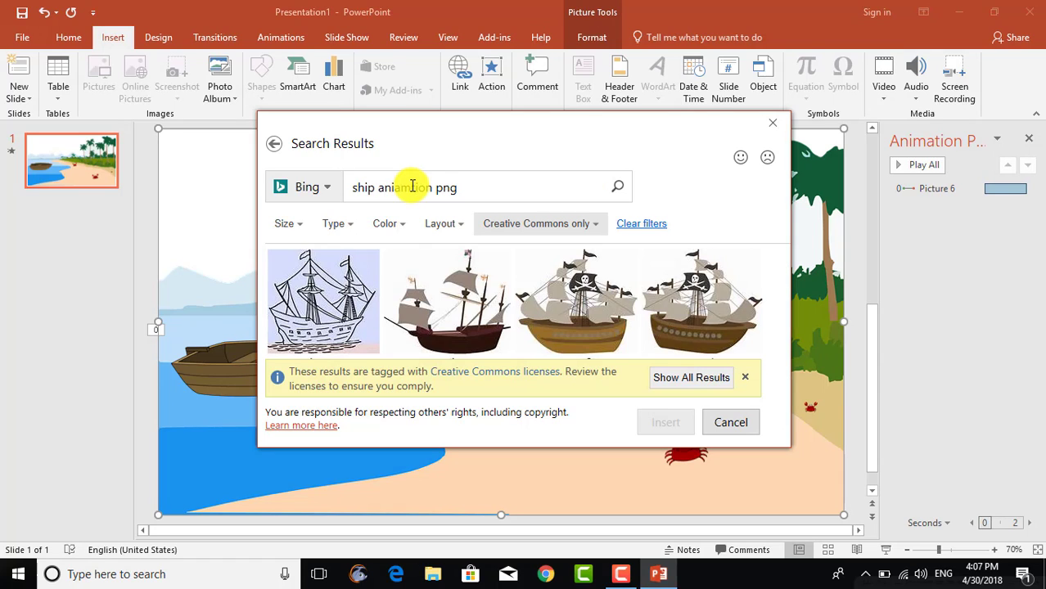
left_click(783, 380)
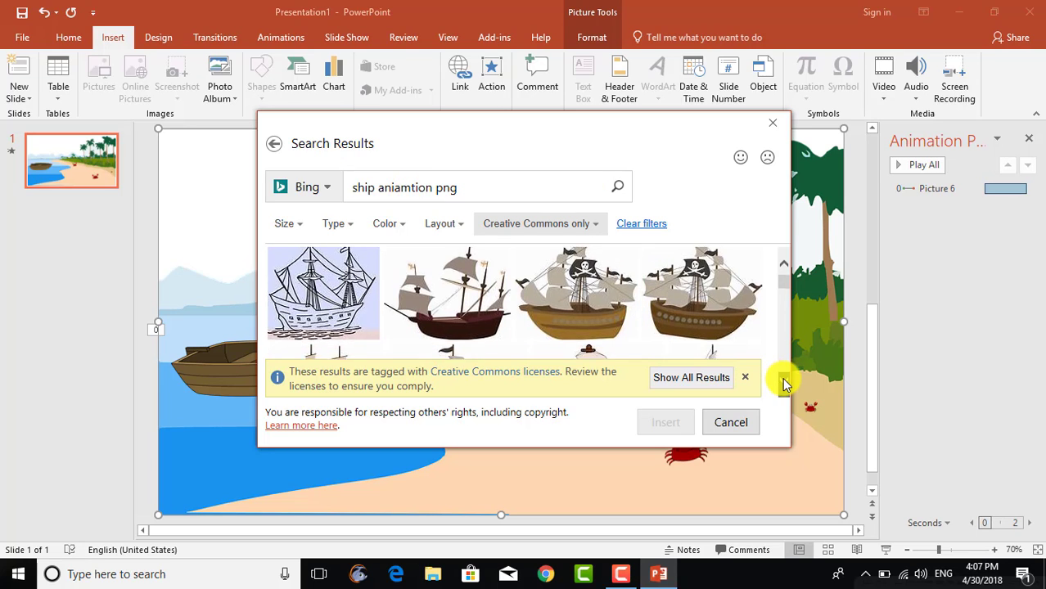
scroll(783, 381, "down", 3)
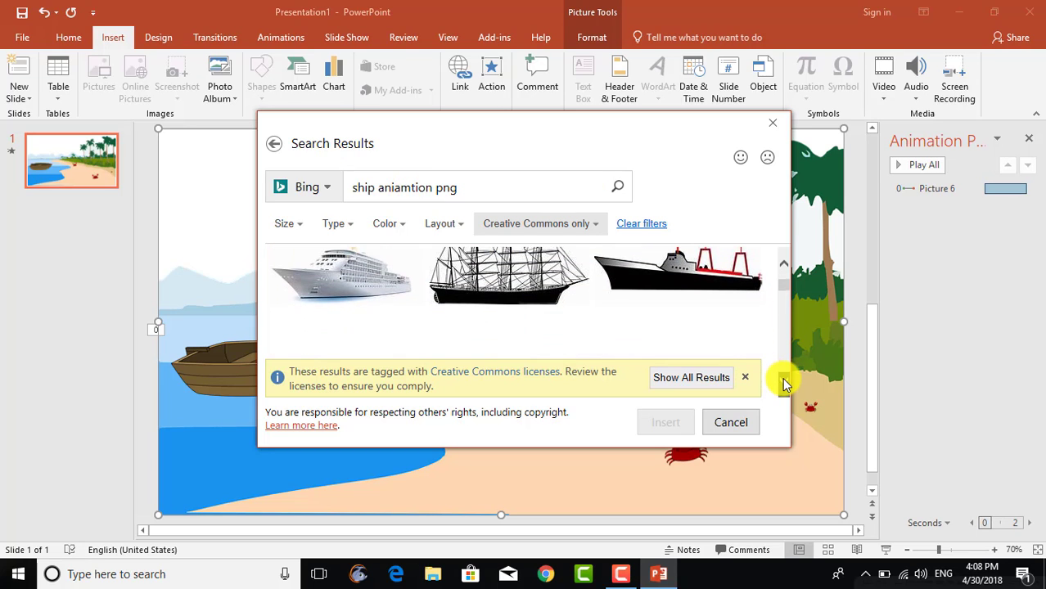
scroll(781, 269, "up", 2)
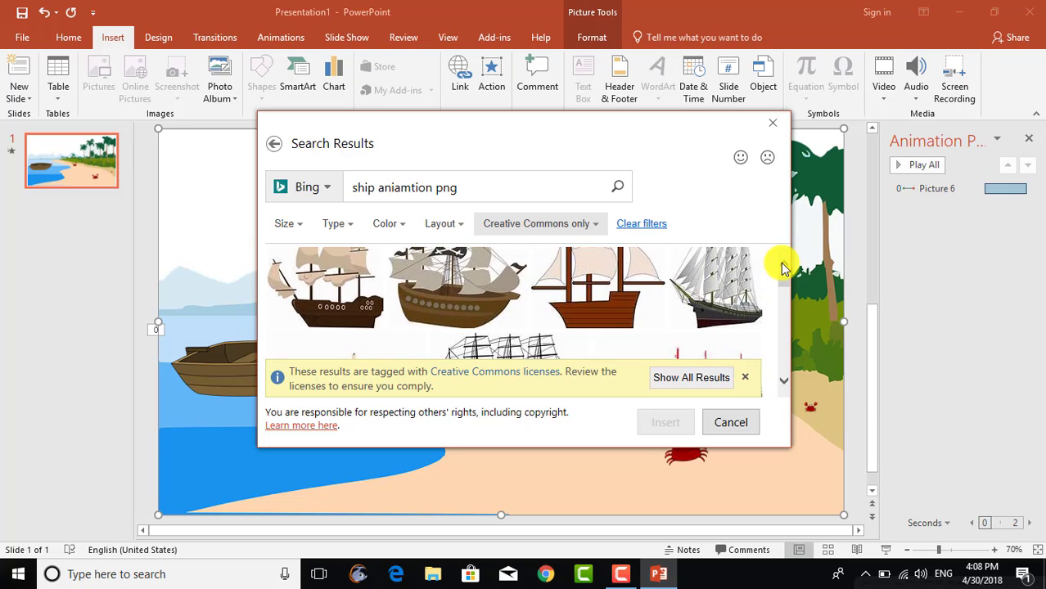
left_click(471, 320)
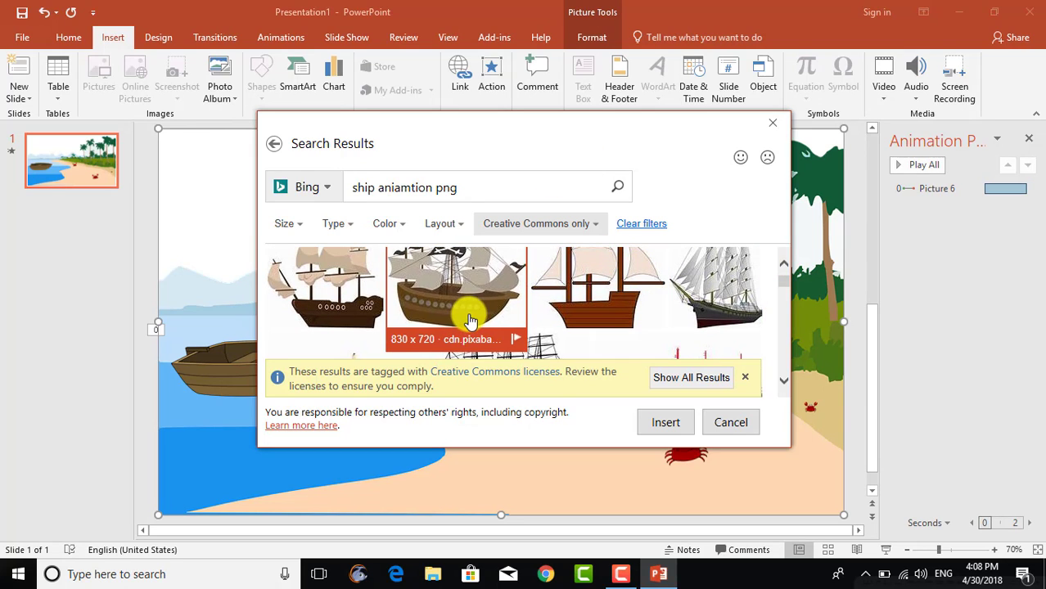
left_click(673, 429)
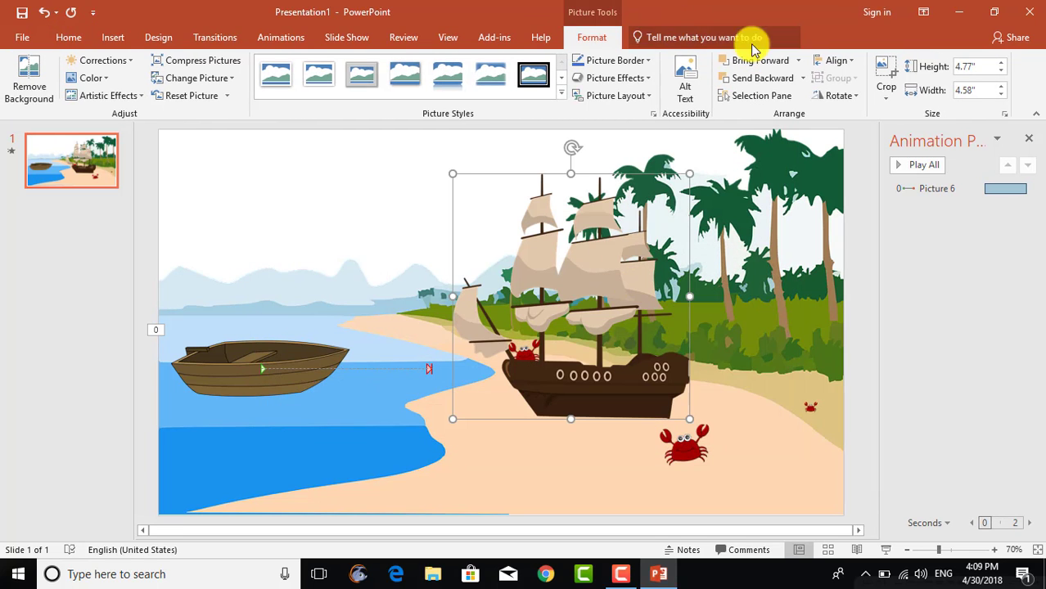
Flip the pirate ship horizontally, shrink it to about 2 inches, and place it at the sea's left edge
left_click(846, 103)
left_click(895, 172)
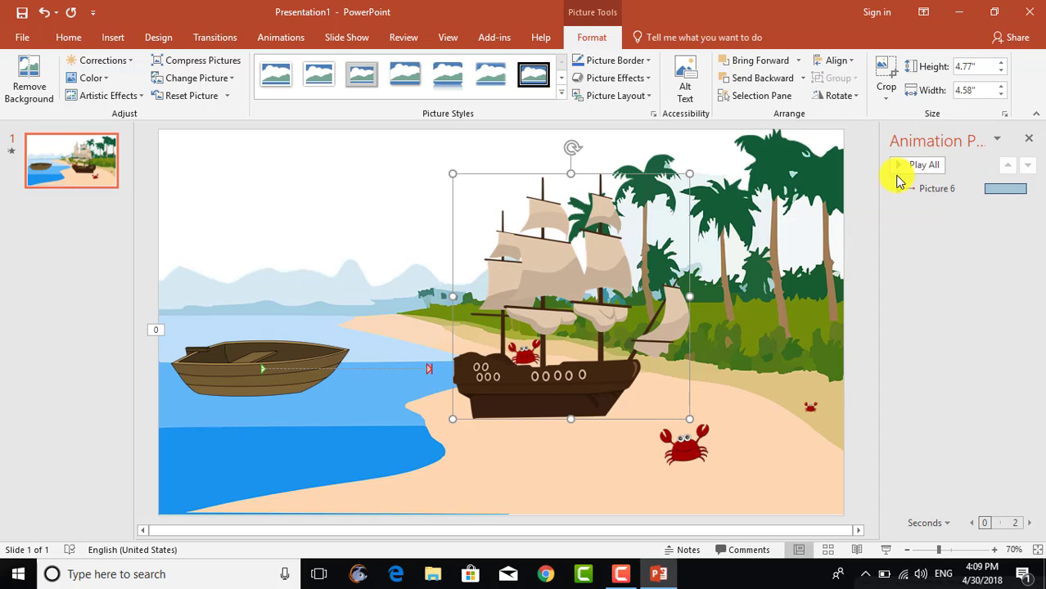
left_click_drag(692, 172, 509, 306)
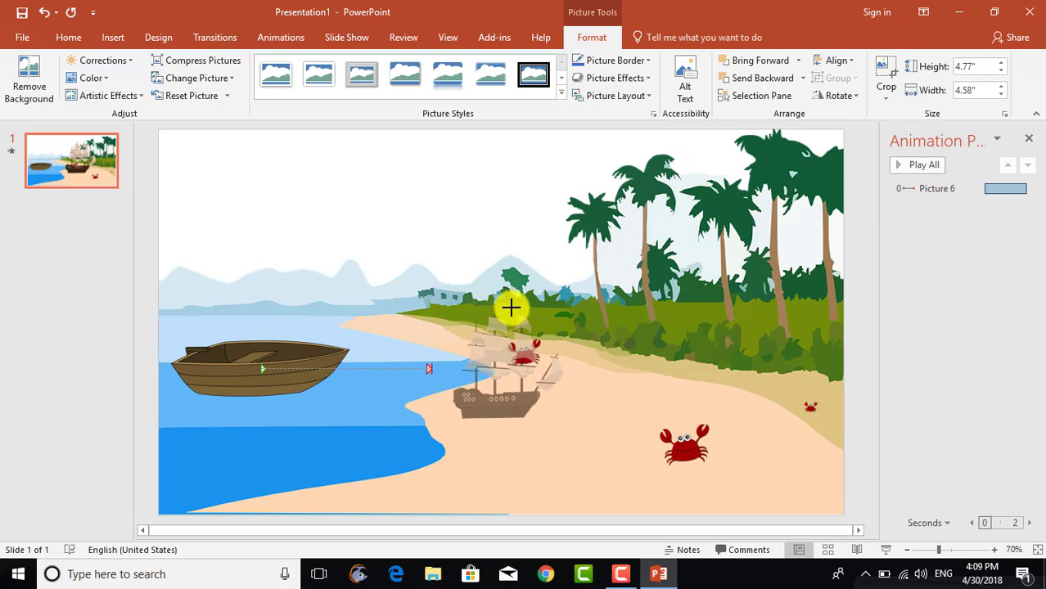
left_click_drag(493, 373, 216, 291)
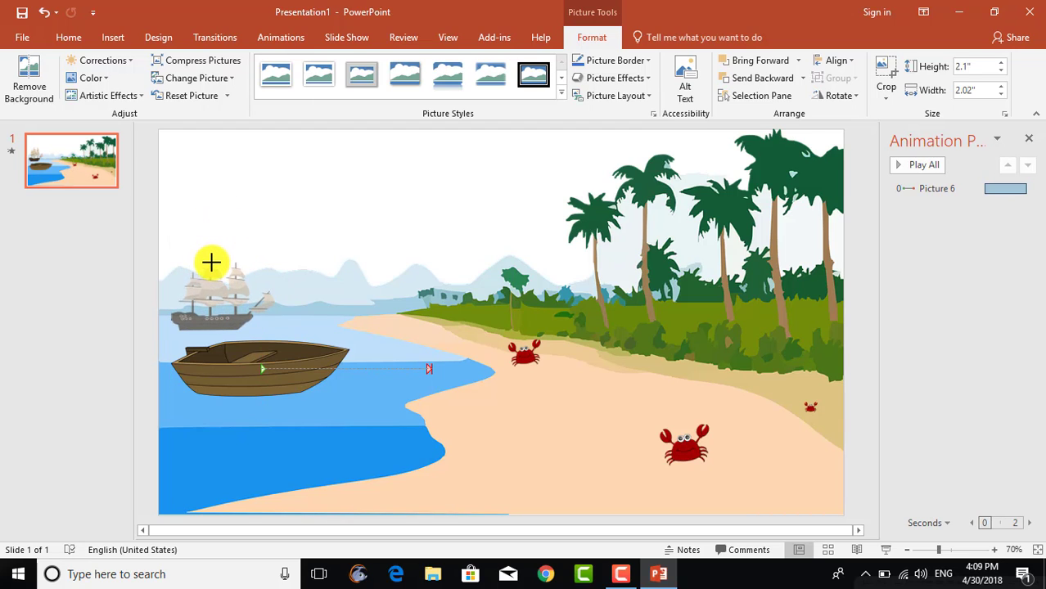
left_click_drag(219, 297, 182, 303)
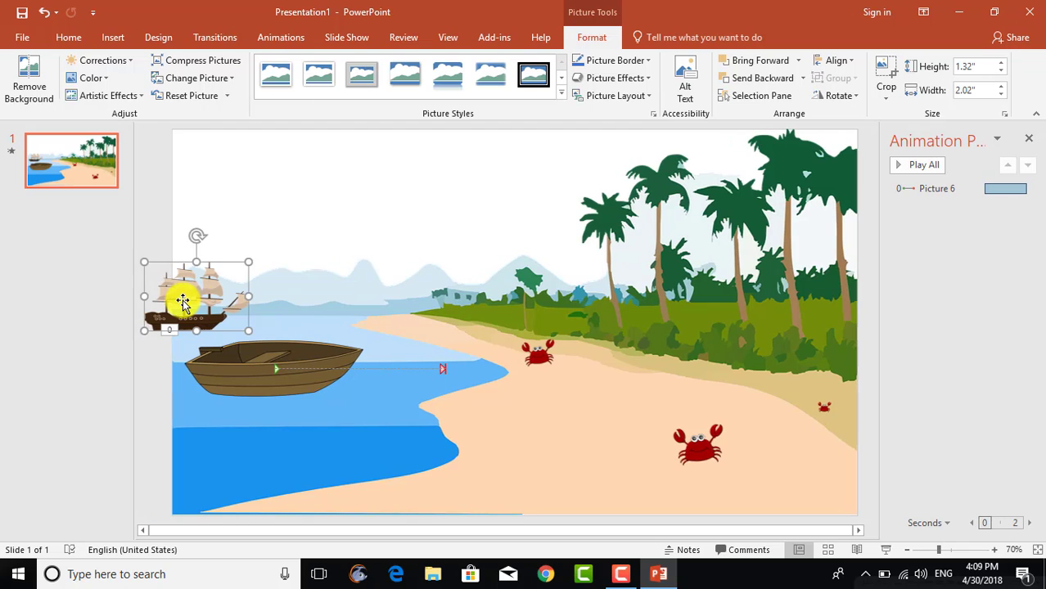
left_click(325, 369)
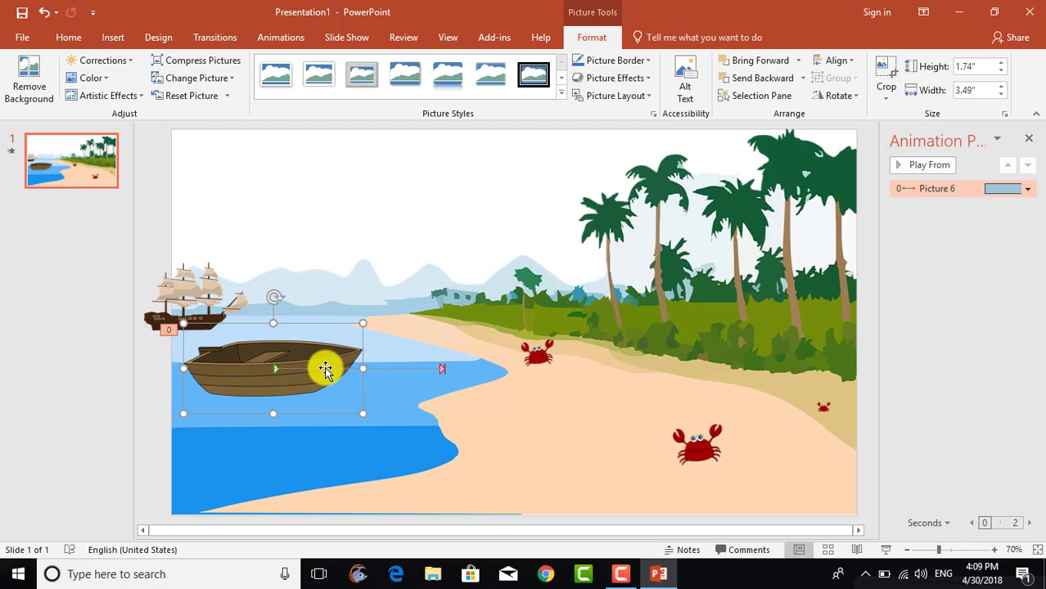
left_click(479, 413)
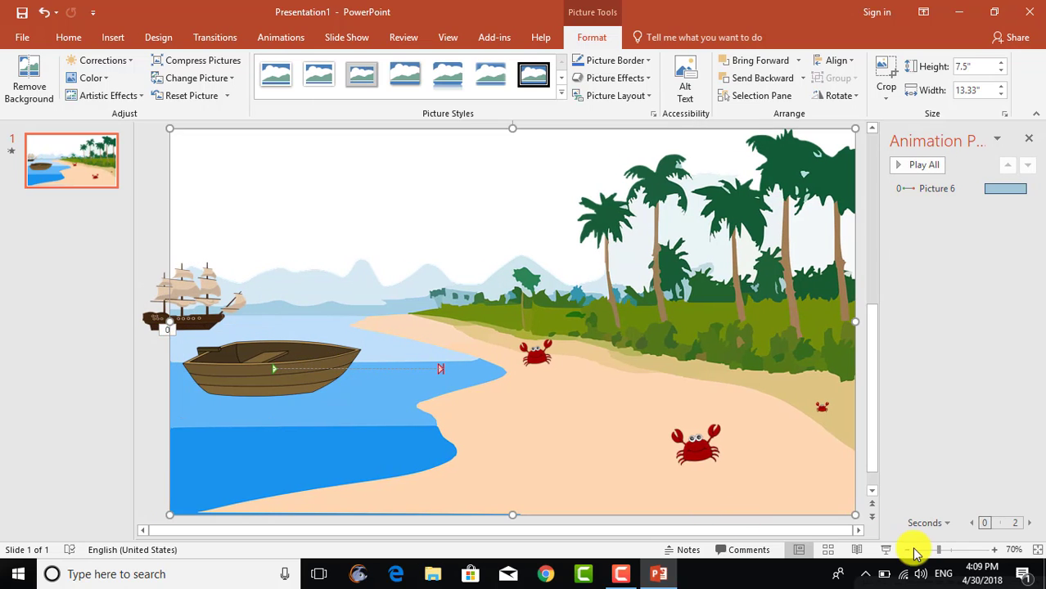
Duplicate the boat, flip the copy horizontally, and shrink it to 0.45 by 0.9 inches on the far water
left_click(286, 384)
key("ctrl+d")
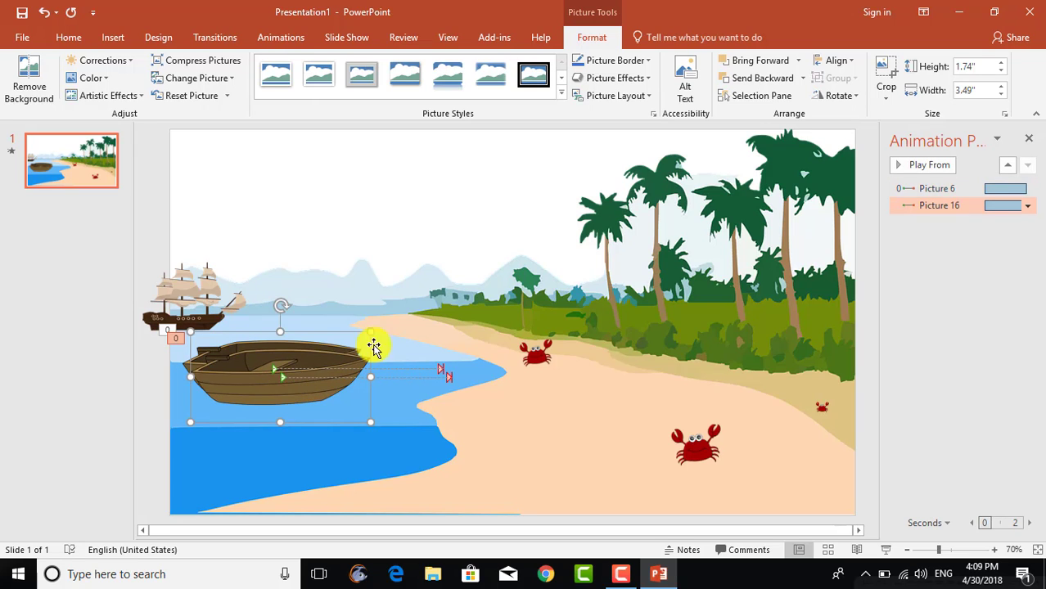
mouse_move(372, 329)
left_mouse_down()
mouse_move(280, 376)
mouse_move(489, 306)
left_mouse_up()
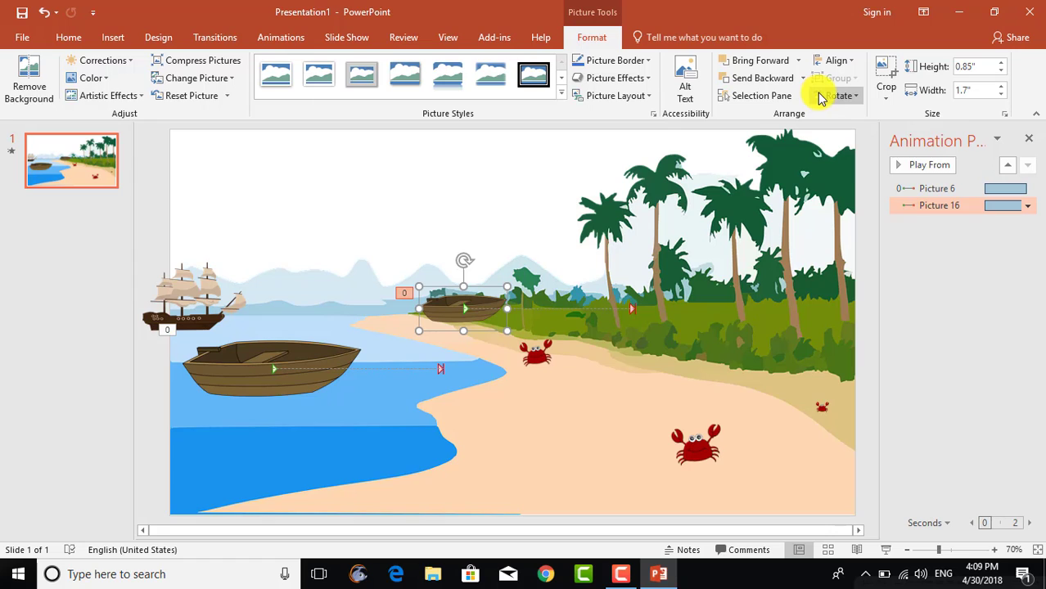
left_click(855, 98)
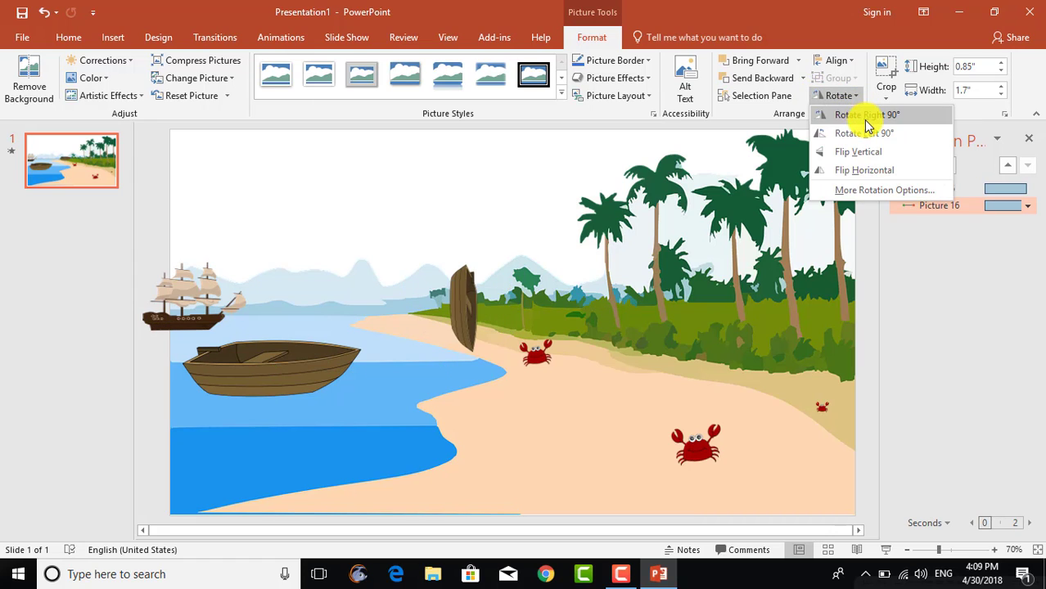
left_click(874, 170)
left_click_drag(455, 278, 297, 328)
left_click_drag(353, 295, 285, 314)
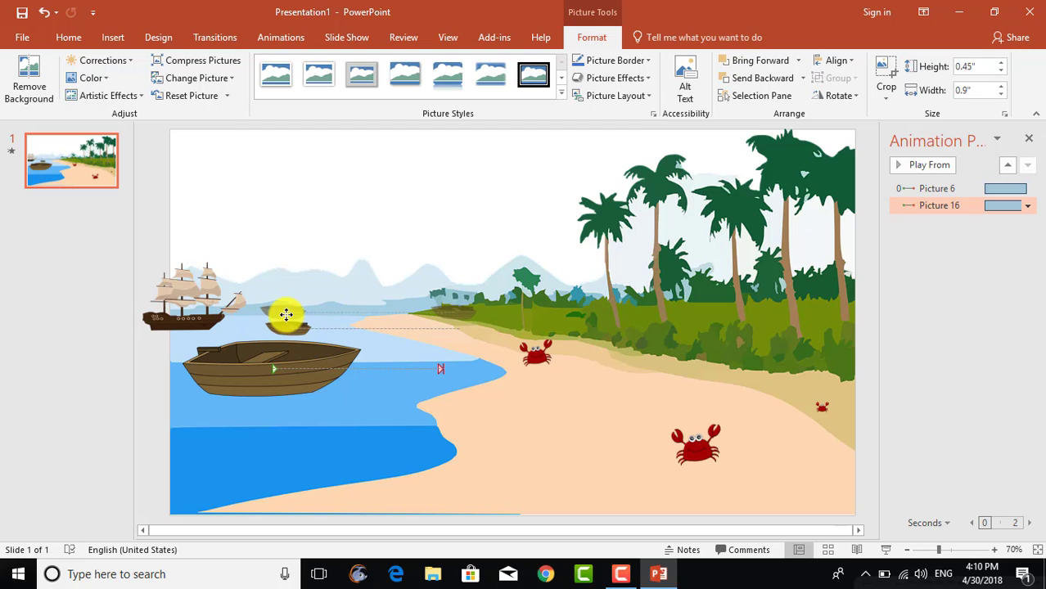
Remove Picture 16's animation so only the big boat moves, then preview the slide show
right_click(942, 205)
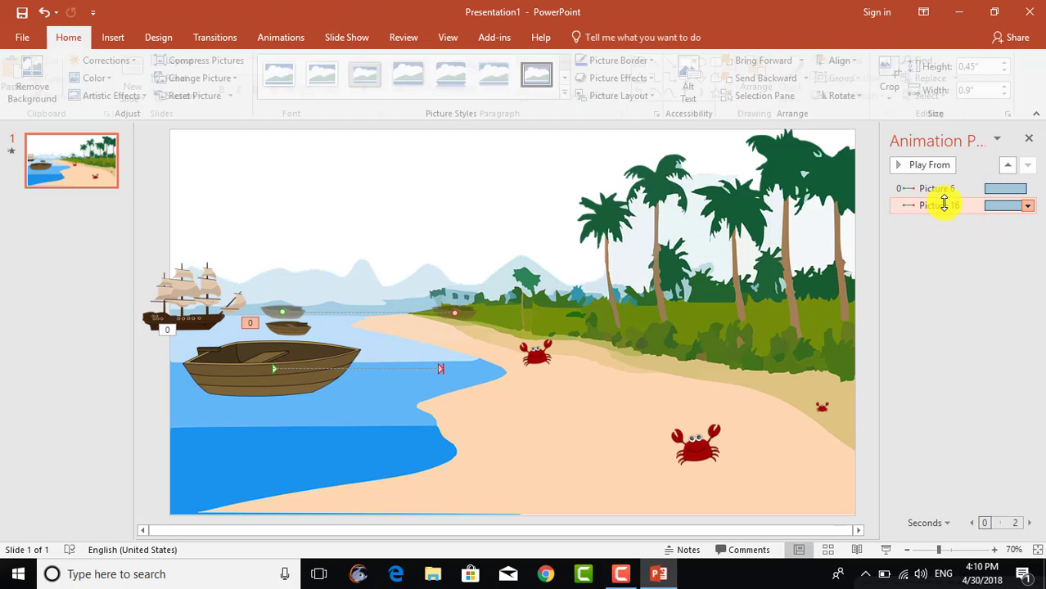
left_click(941, 336)
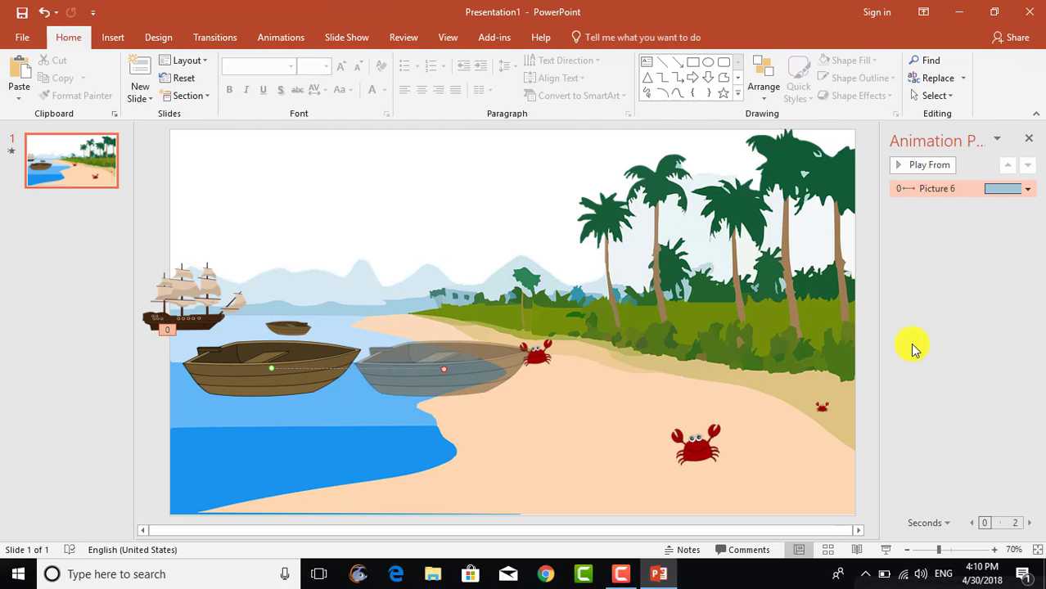
left_click(295, 328)
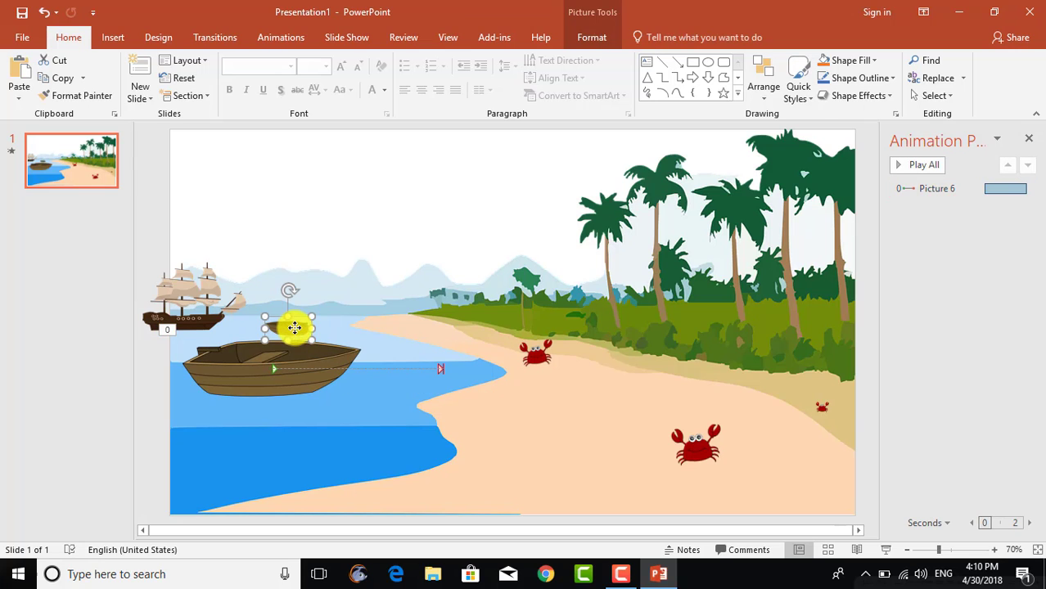
left_click(917, 466)
left_click(887, 550)
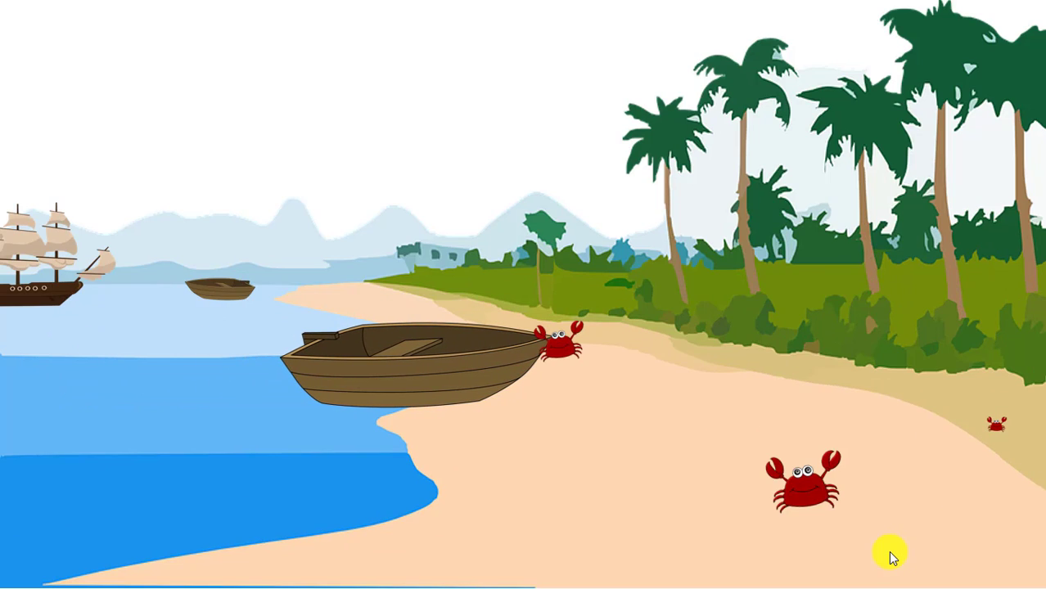
key("Escape")
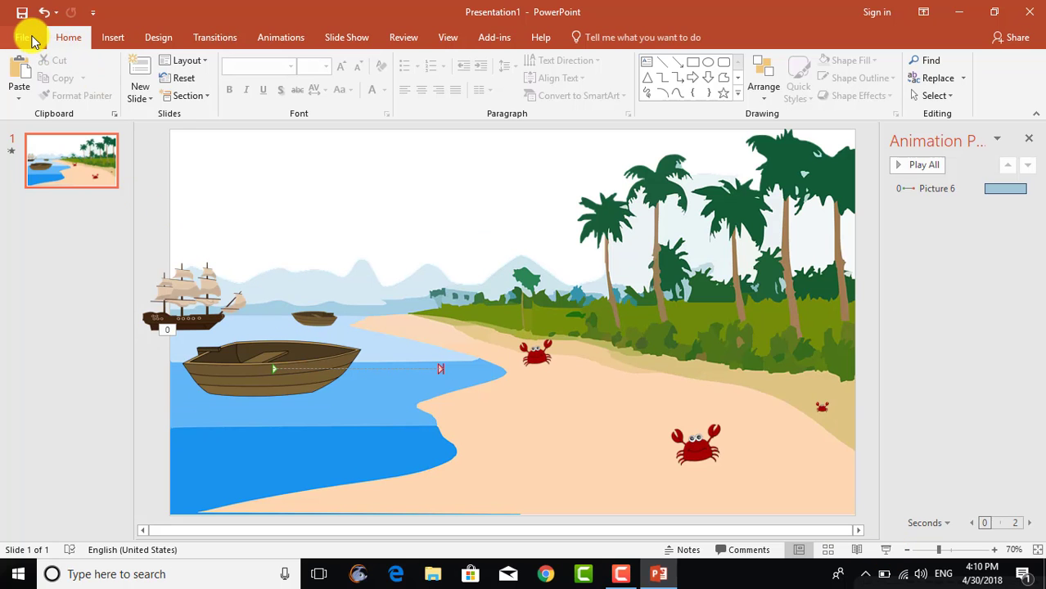
Export the slide as a Full HD 1080p video, saving Presentation1.mp4 to the network folder
left_click(25, 36)
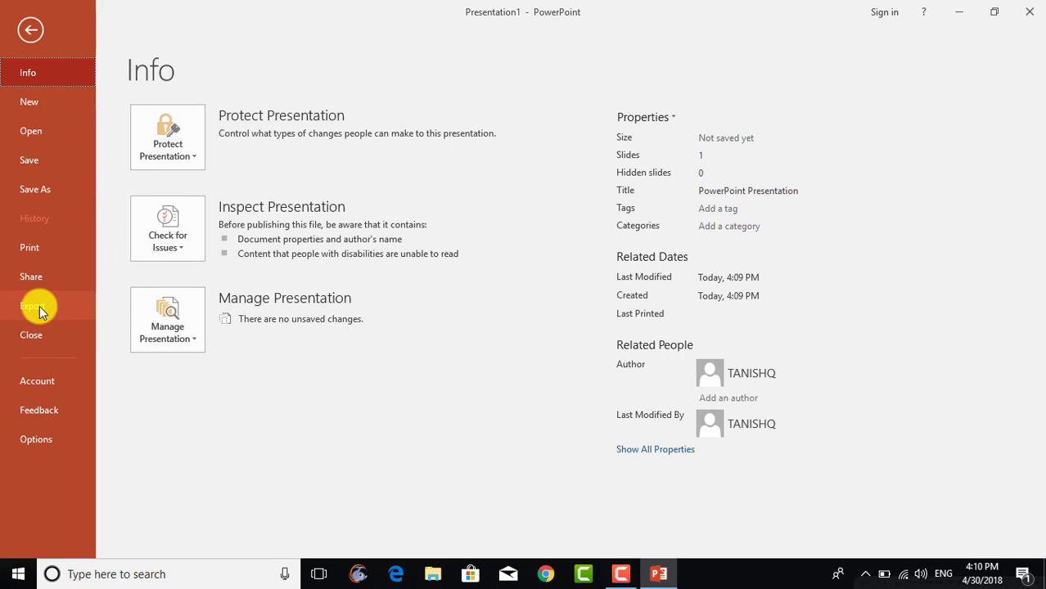
left_click(38, 306)
left_click(240, 169)
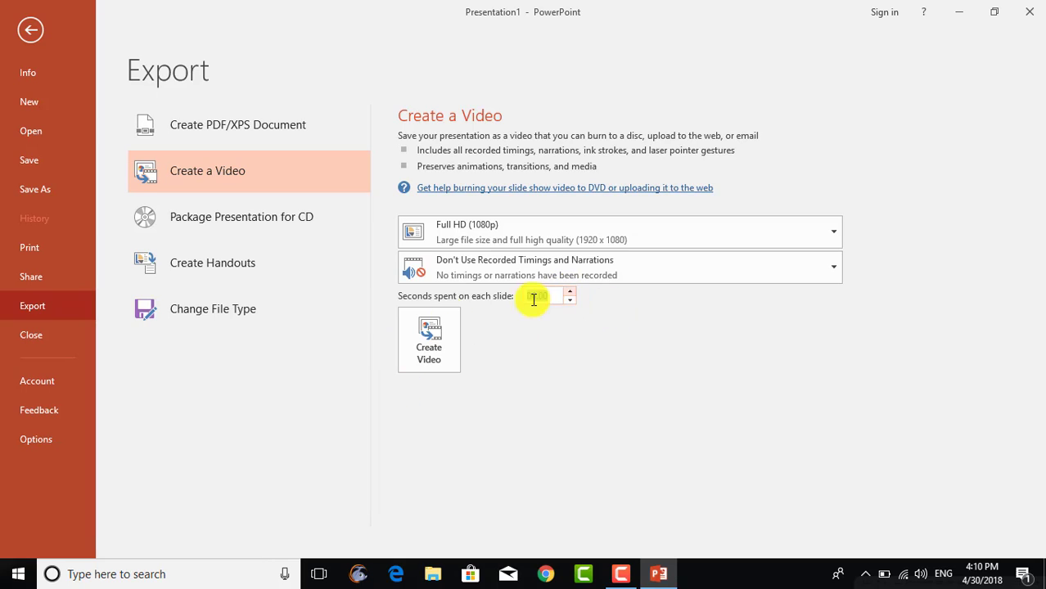
left_click(429, 331)
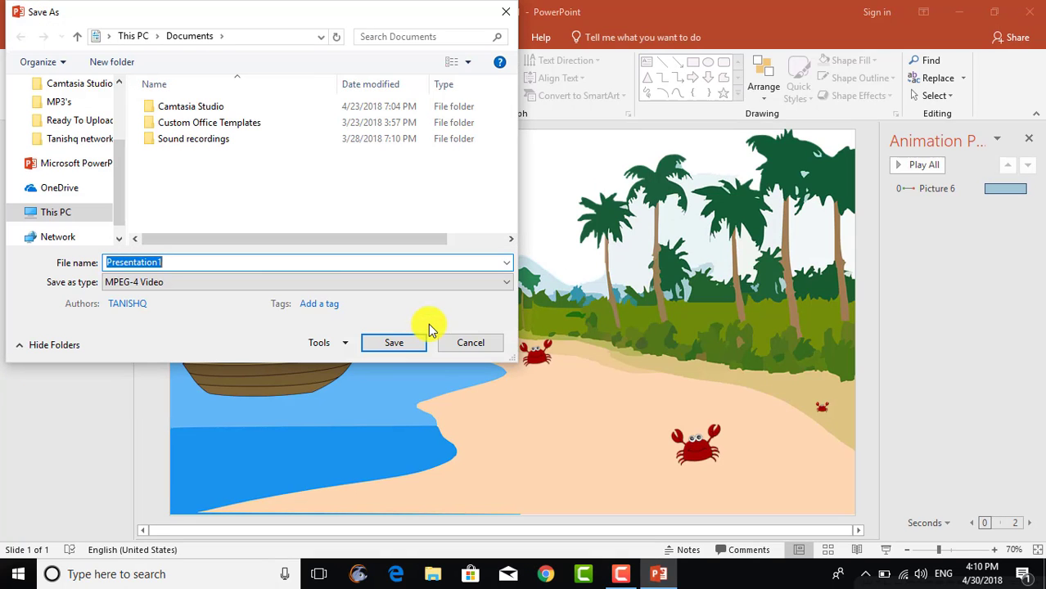
left_click(110, 140)
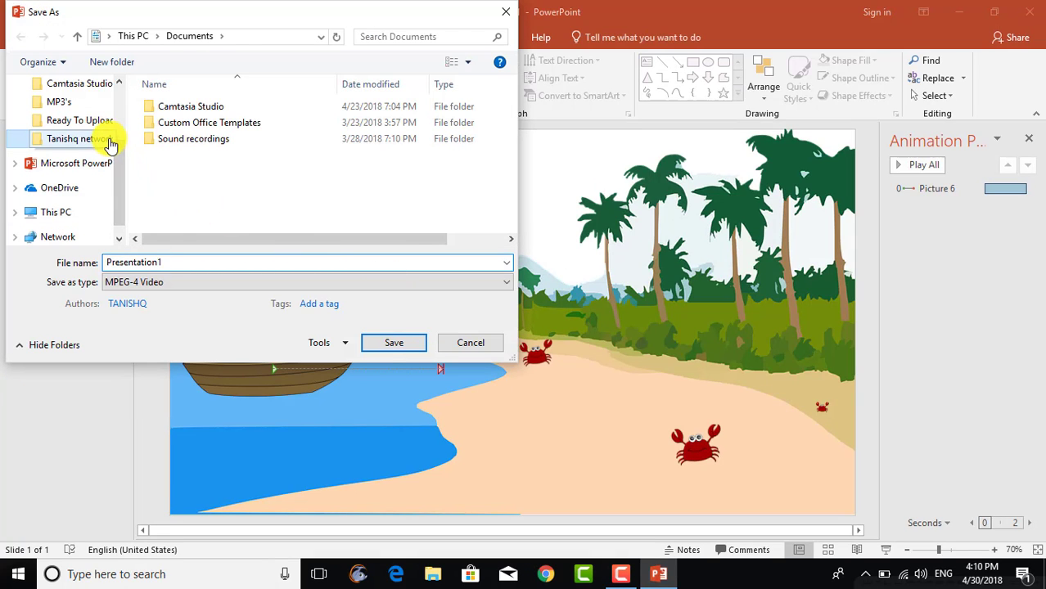
left_click(389, 343)
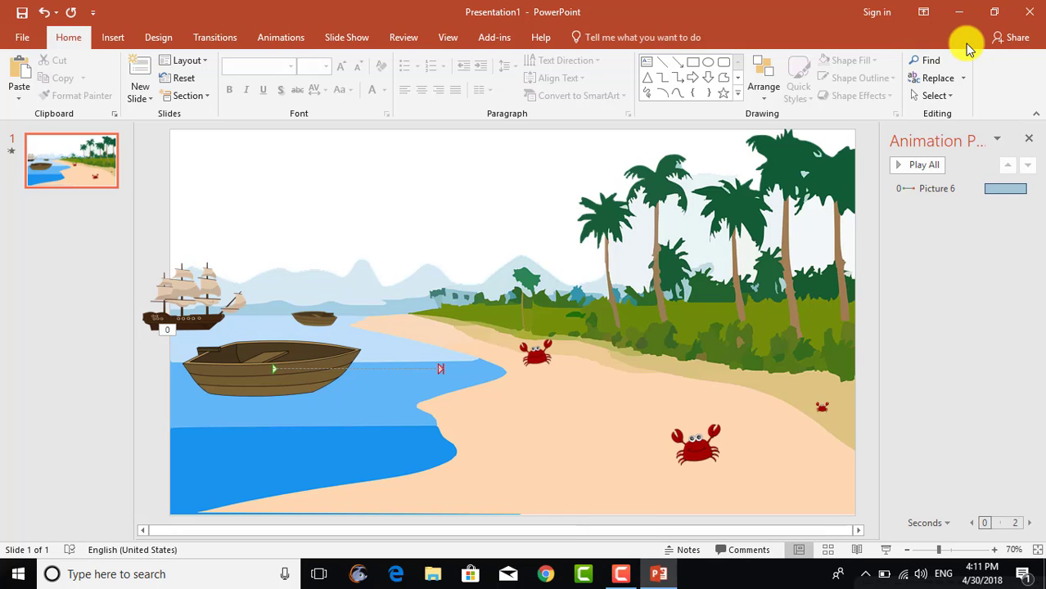
Minimize PowerPoint and locate the exported Presentation1 video in the network folder through This PC
left_click(960, 12)
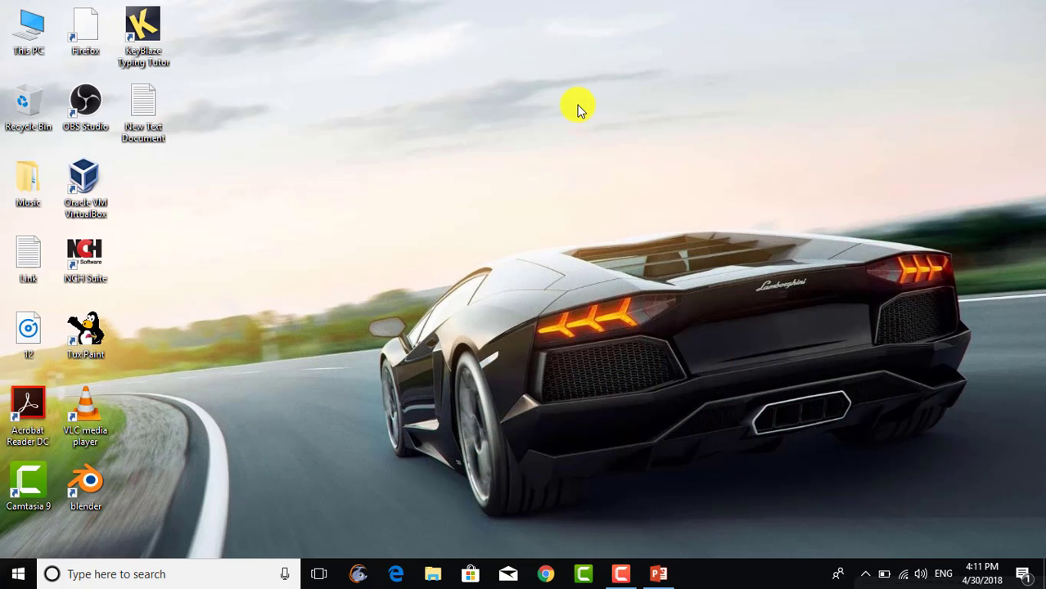
double_click(33, 20)
left_click(74, 232)
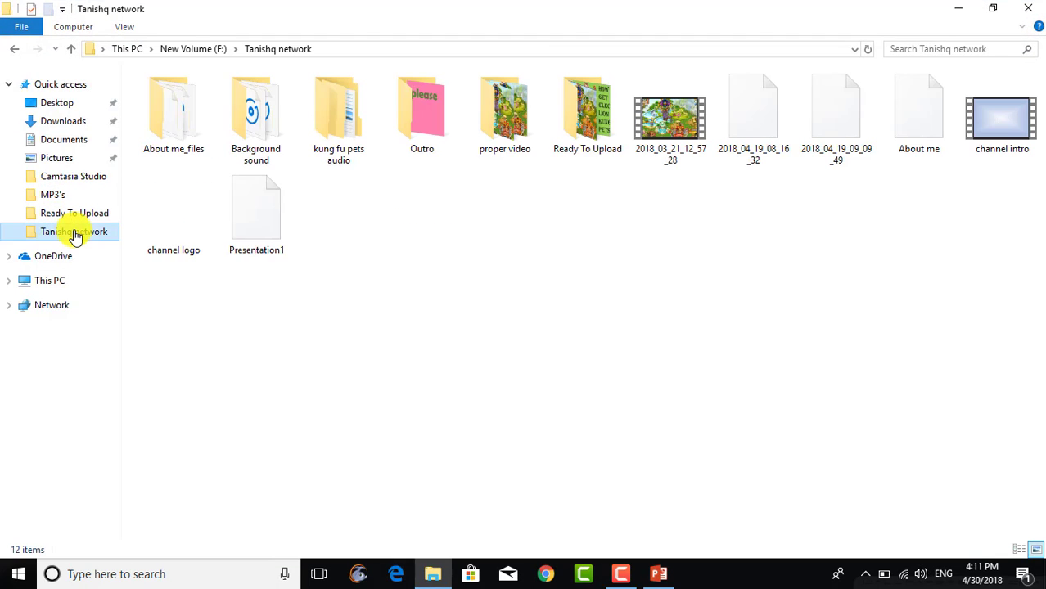
left_click(253, 229)
Play Presentation1 in VLC media player, then close VLC and minimize File Explorer
right_click(254, 229)
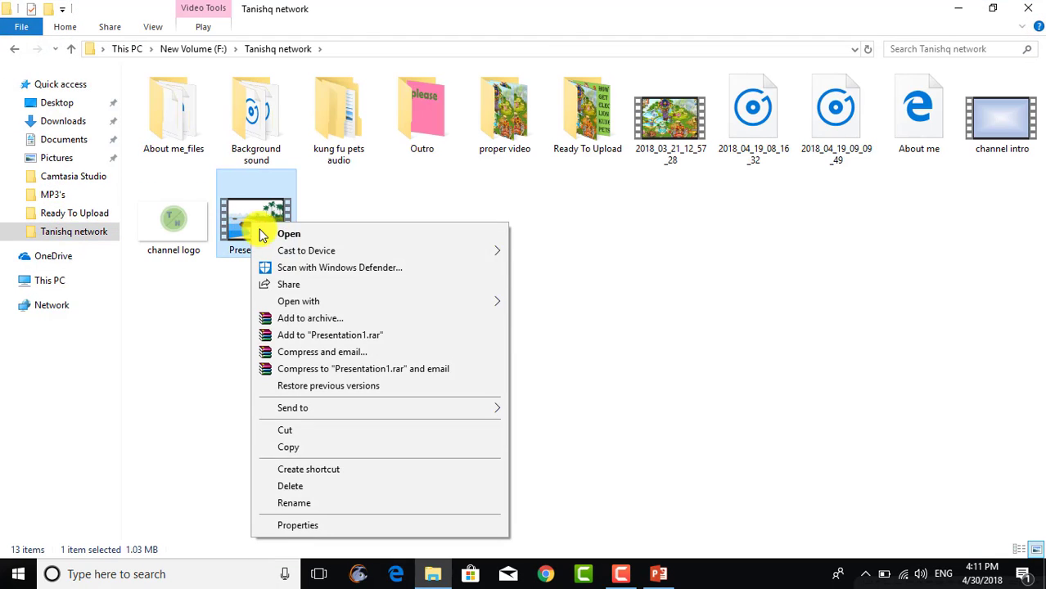
mouse_move(499, 406)
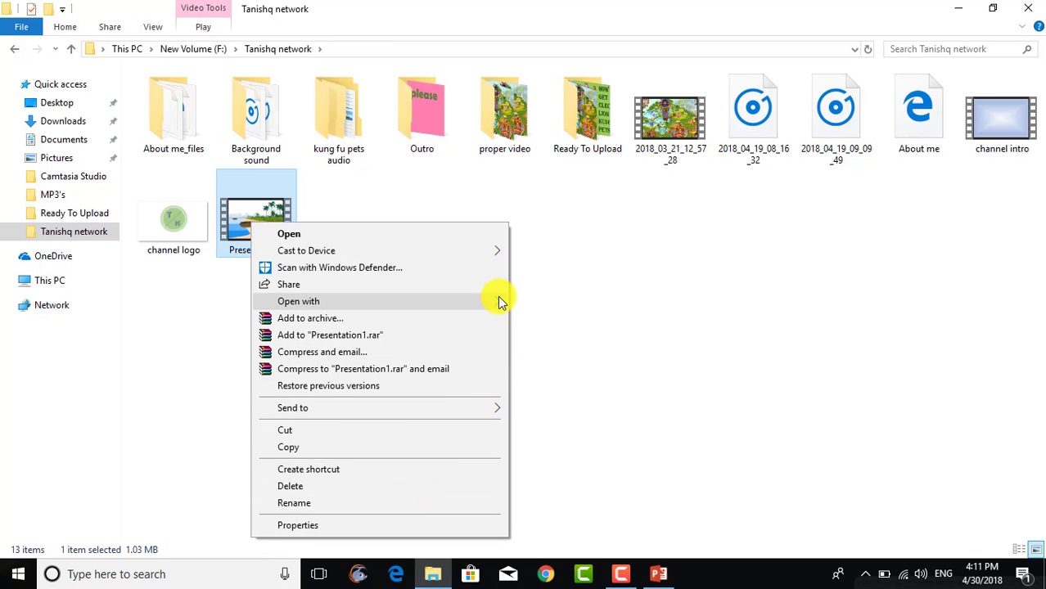
mouse_move(501, 301)
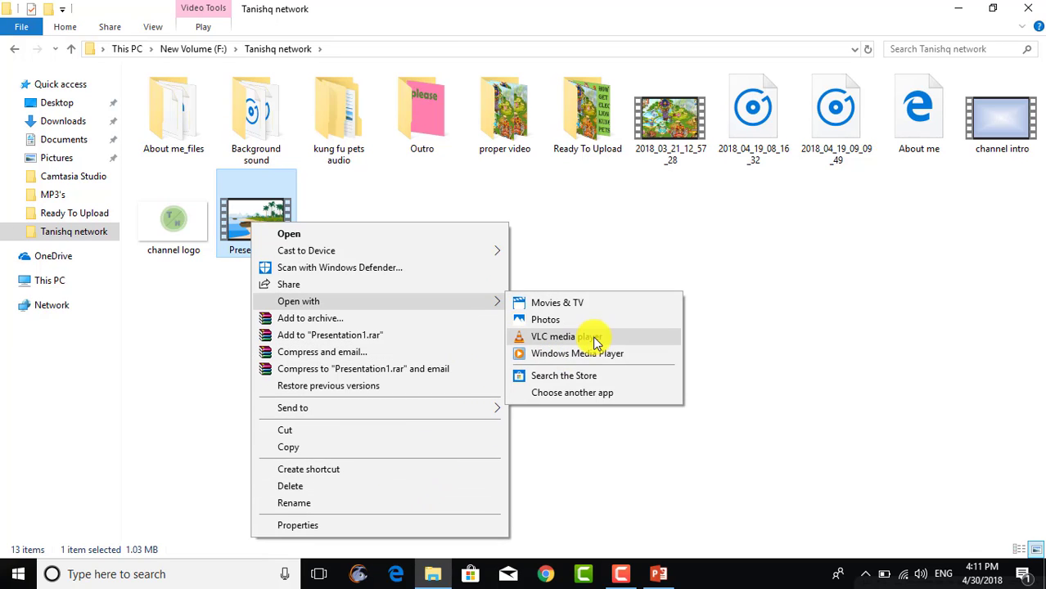
left_click(622, 335)
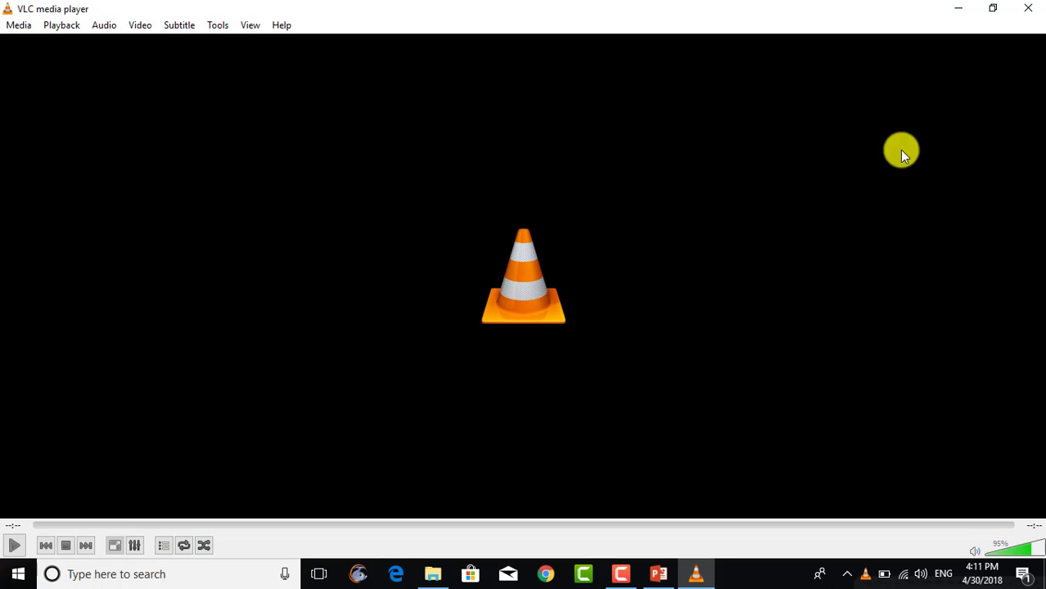
left_click(1027, 9)
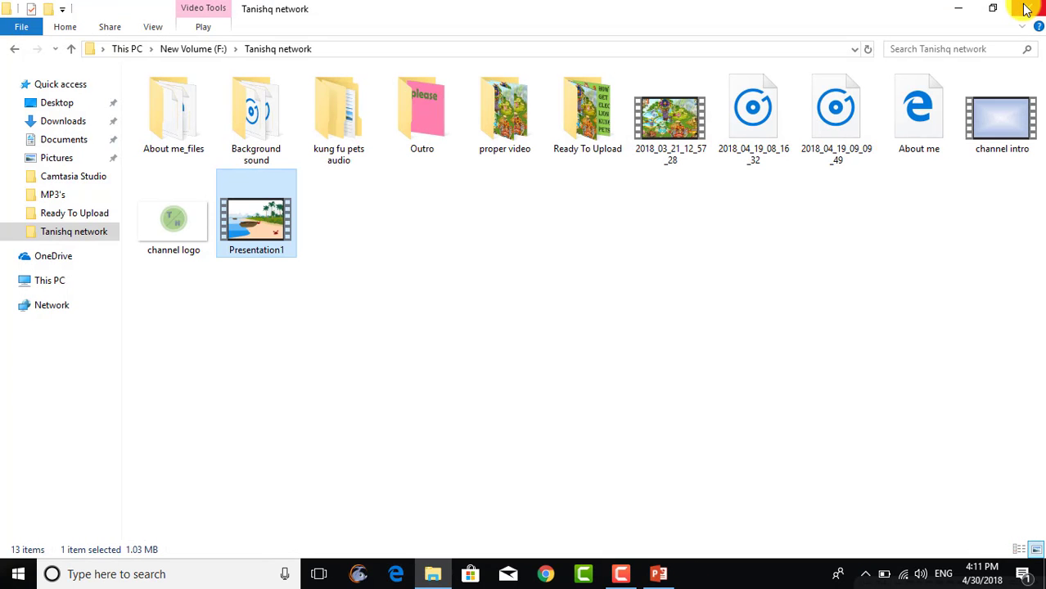
left_click(963, 7)
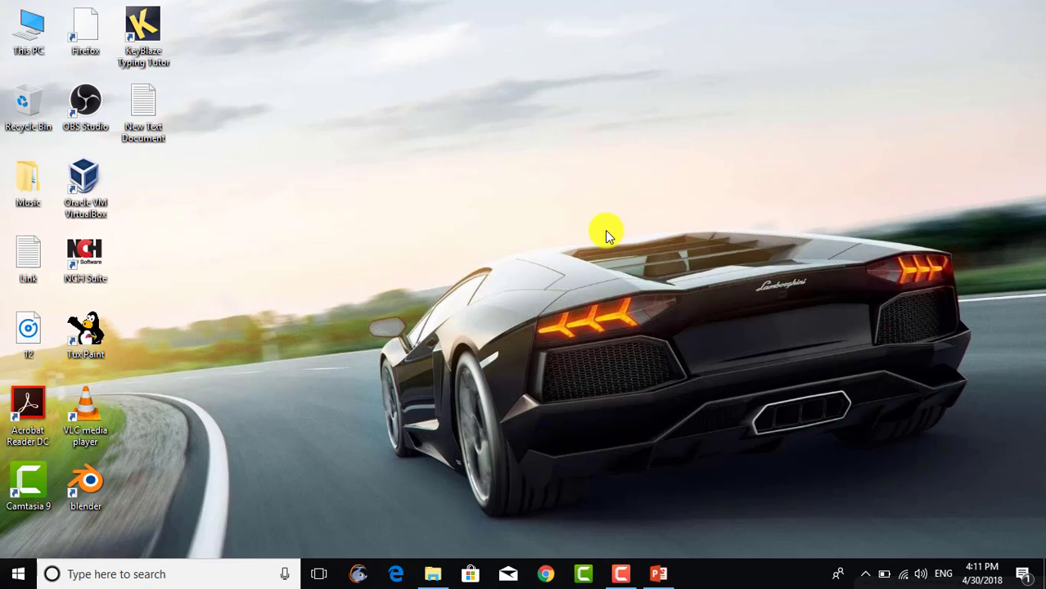